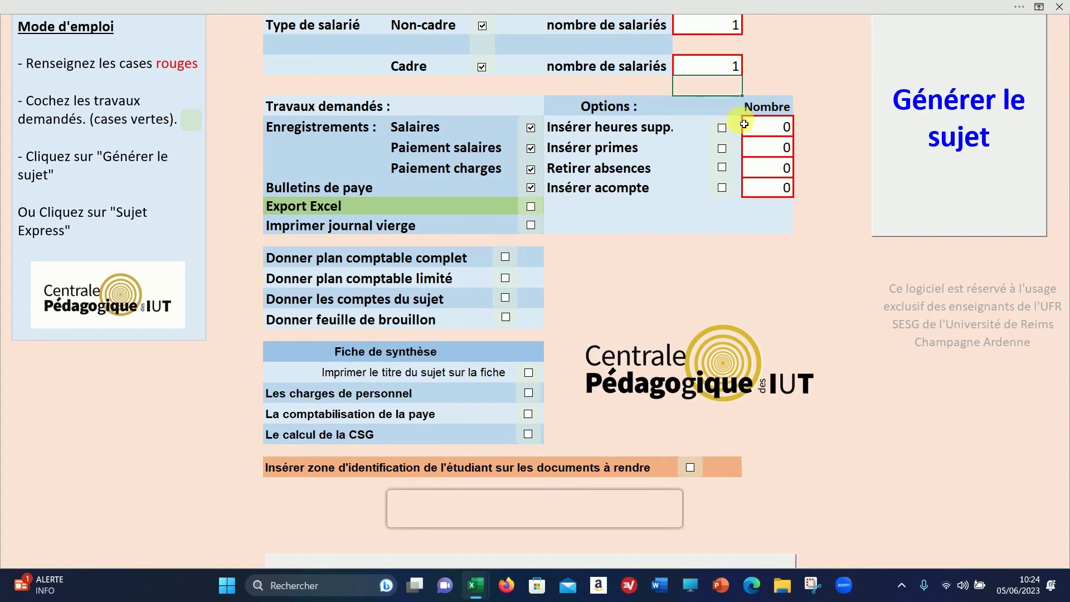
Step: Enable the "Insérer heures supp." option and set its number to 1
{"action": "scroll", "coordinate": [744, 213], "scroll_direction": "up", "scroll_amount": 1}
{"action": "scroll", "coordinate": [745, 213], "scroll_direction": "up", "scroll_amount": 3}
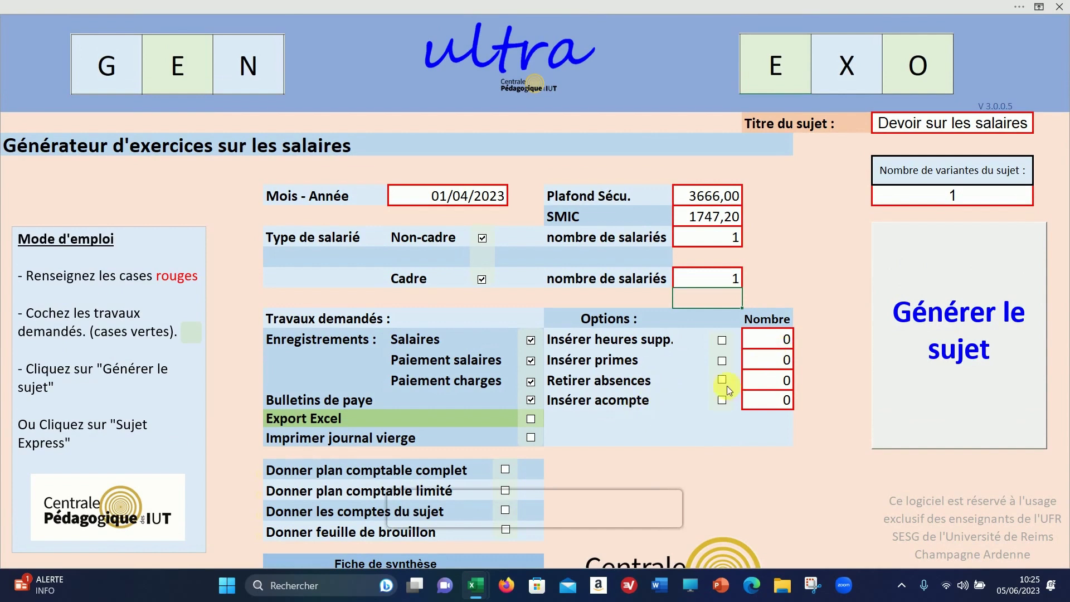
{"action": "left_click", "coordinate": [732, 343]}
{"action": "left_click", "coordinate": [769, 341]}
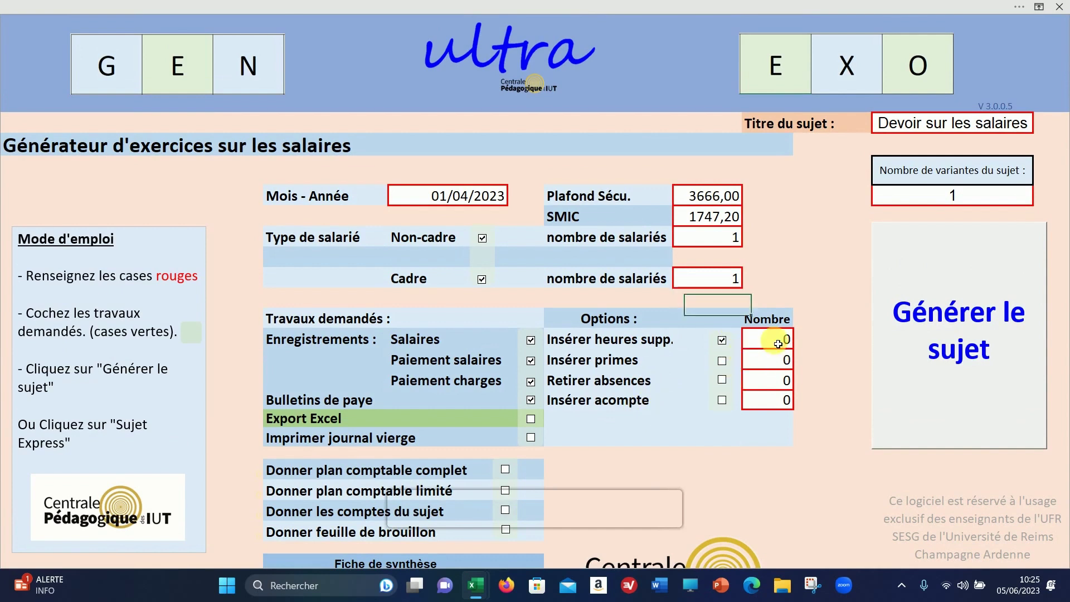
{"action": "left_click", "coordinate": [830, 405]}
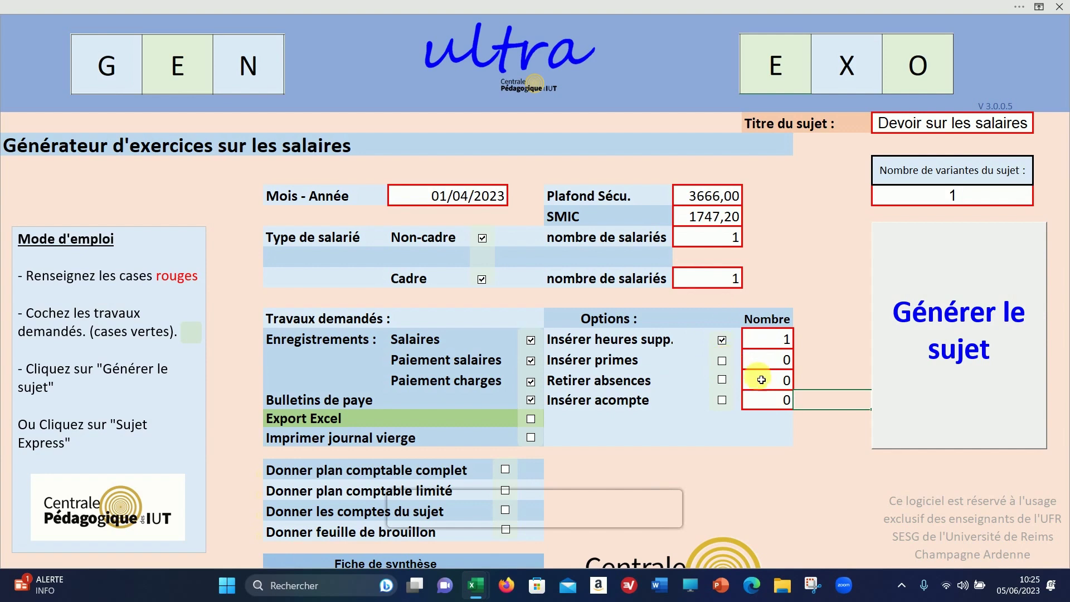
Step: Try an "Insérer heures supp." number of 2 and compare it with the non-cadre and cadre employee counts
{"action": "left_click", "coordinate": [767, 344]}
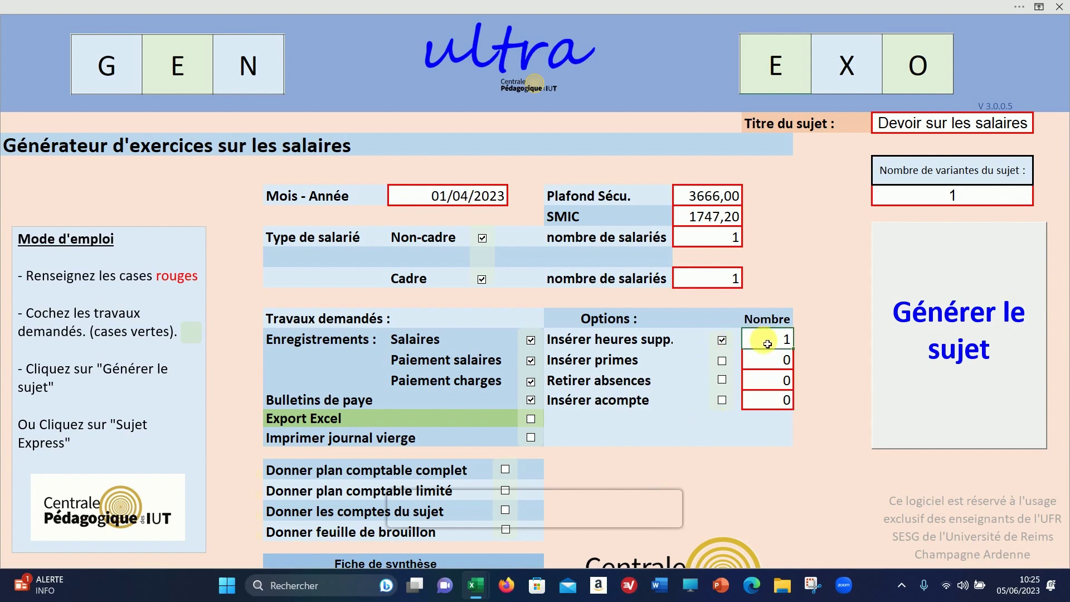
{"action": "type", "text": "2"}
{"action": "key", "text": "Return"}
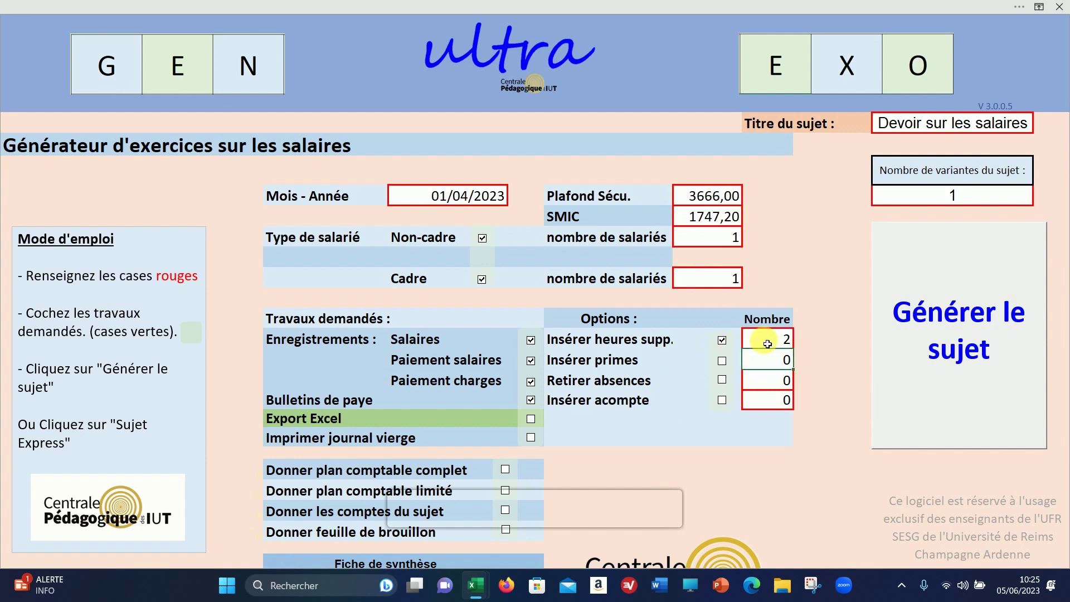
{"action": "left_click_drag", "start_coordinate": [715, 265], "coordinate": [715, 271]}
{"action": "left_click", "coordinate": [717, 241]}
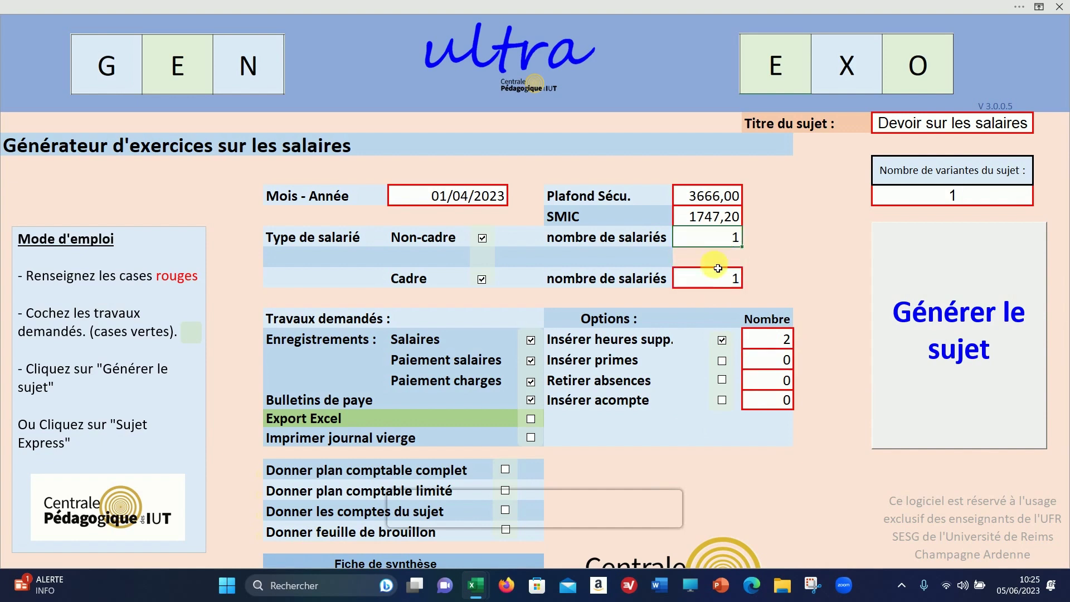
{"action": "left_click", "coordinate": [722, 278]}
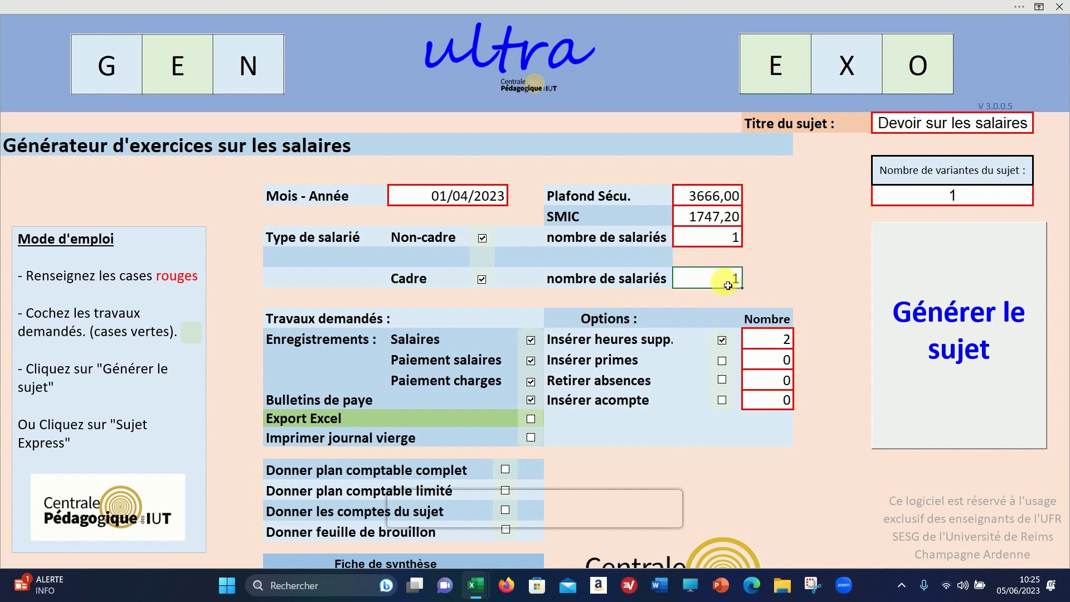
Step: Return the "Insérer heures supp." number to 1
{"action": "left_click", "coordinate": [766, 339]}
{"action": "type", "text": "1"}
{"action": "key", "text": "Return"}
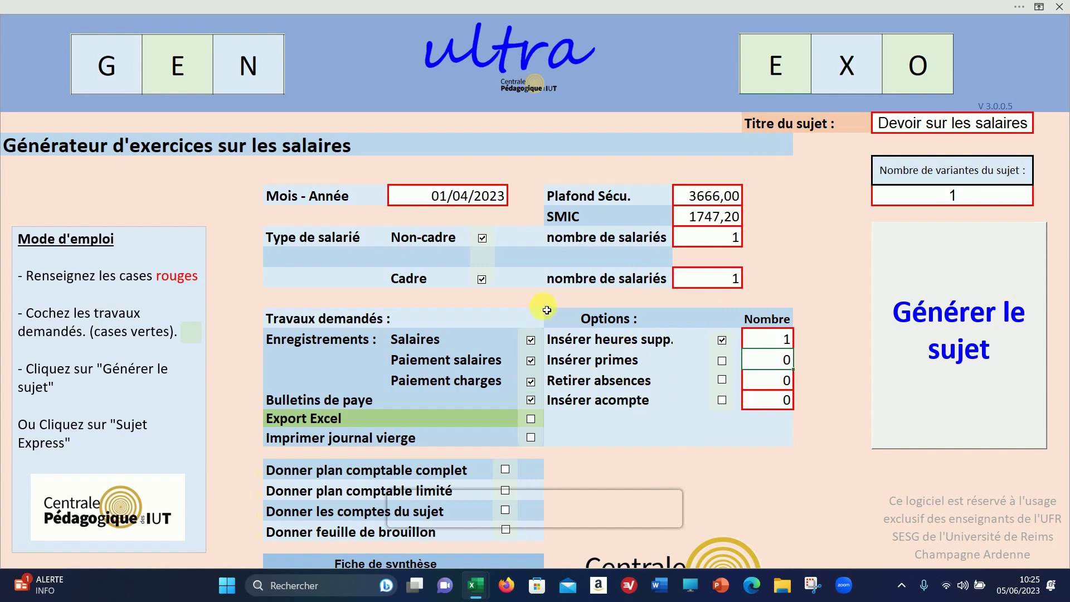
Step: Include the Excel export, the blank journal printout, the limited chart of accounts and the draft sheet in the exercise
{"action": "scroll", "coordinate": [546, 279], "scroll_direction": "down", "scroll_amount": 4}
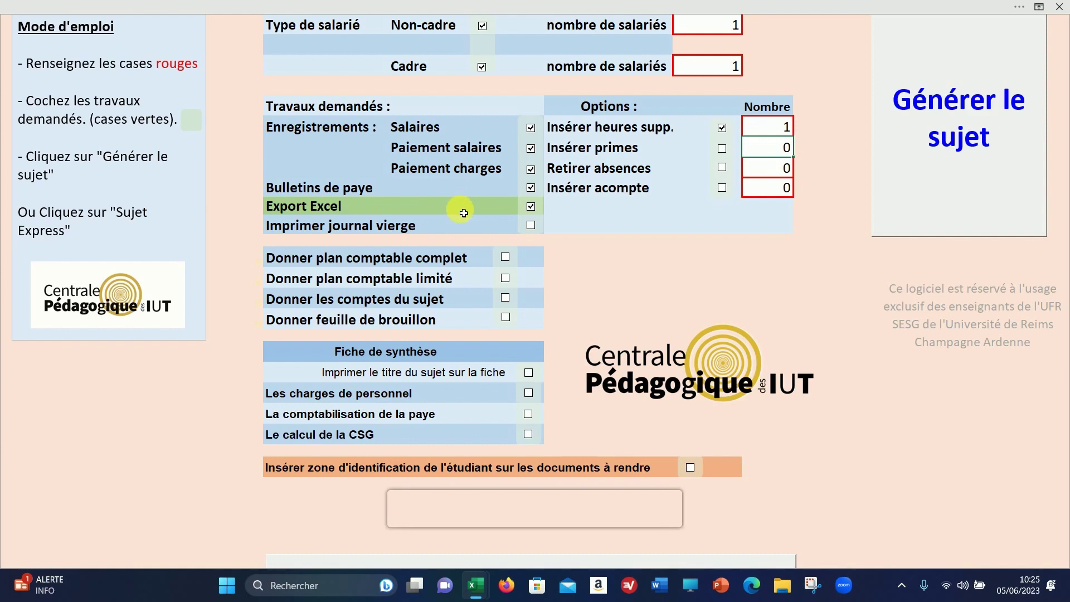
{"action": "left_click", "coordinate": [529, 226]}
{"action": "left_click", "coordinate": [505, 316]}
Step: Include the summary sheets on personnel charges, payroll accounting and CSG calculation, plus the student identification zone
{"action": "scroll", "coordinate": [500, 321], "scroll_direction": "down", "scroll_amount": 1}
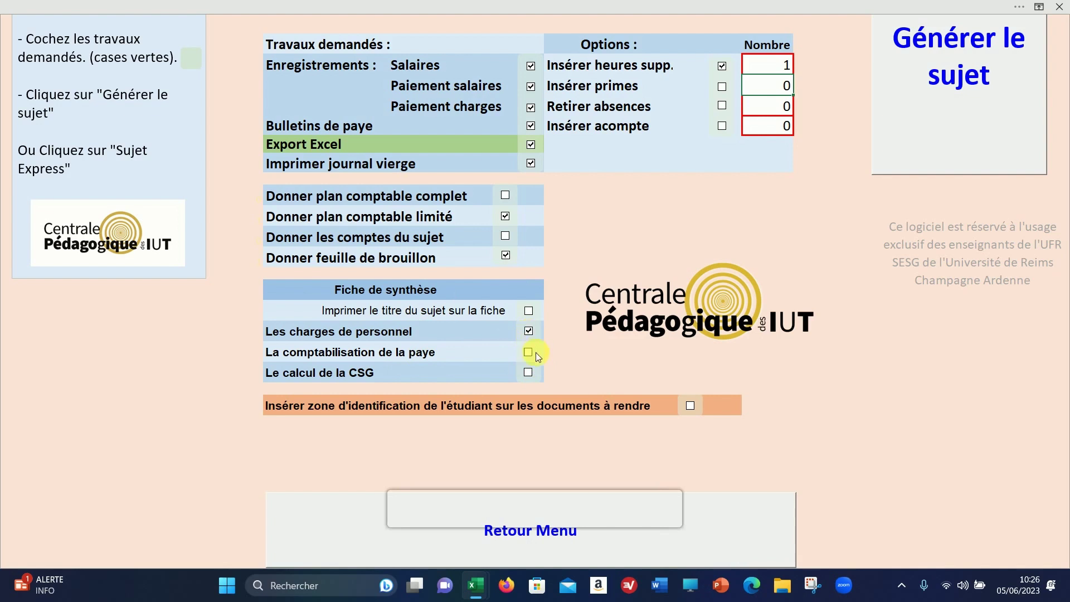
{"action": "left_click", "coordinate": [529, 373]}
{"action": "left_click", "coordinate": [689, 407]}
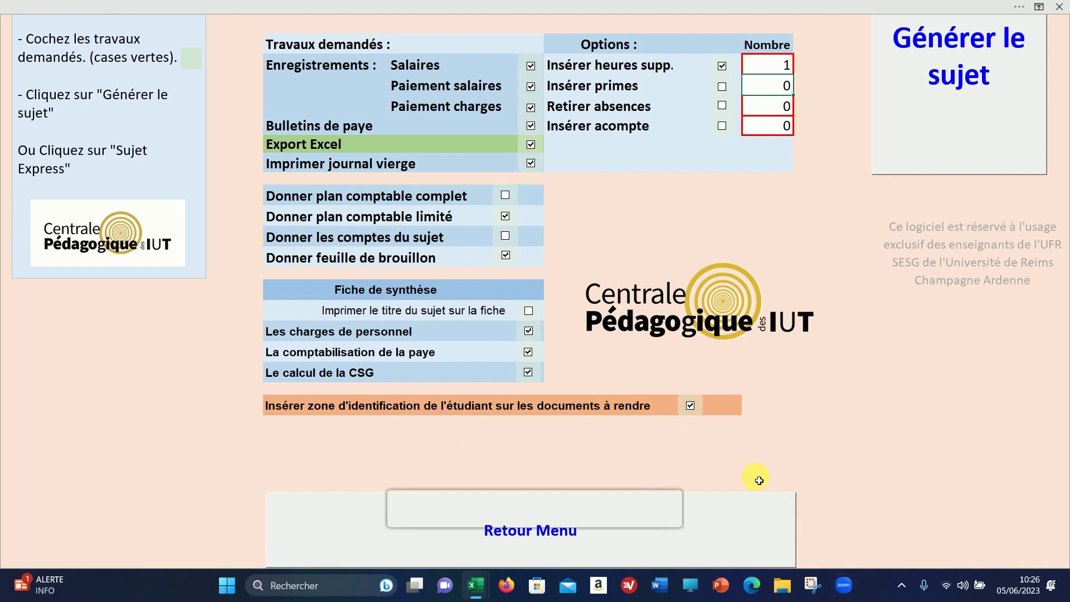
Step: Check the selected options and generate the subject "Devoir sur les salaires"
{"action": "scroll", "coordinate": [737, 446], "scroll_direction": "up", "scroll_amount": 2}
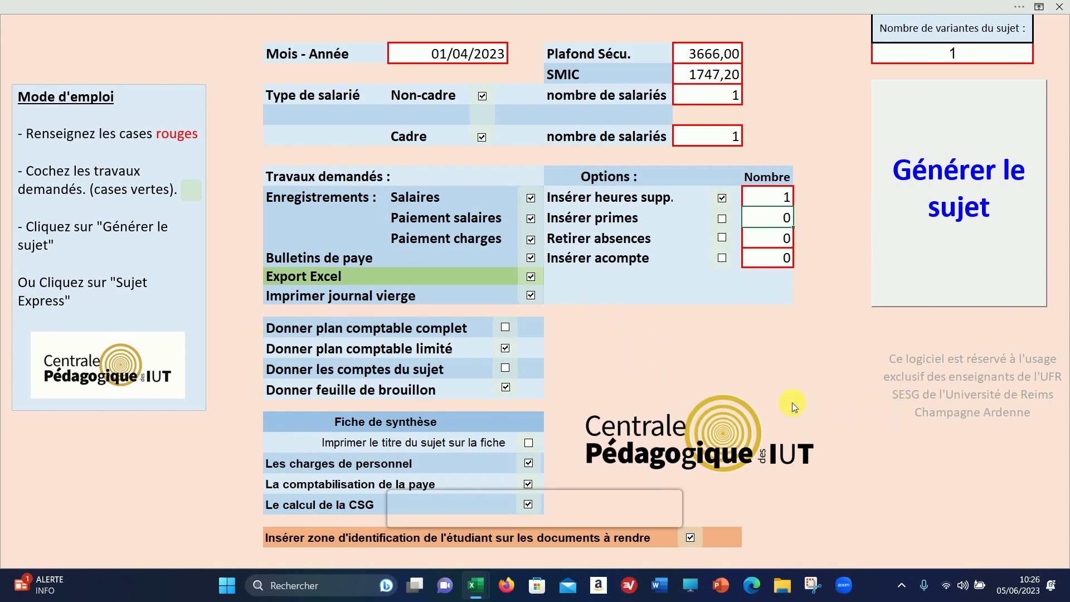
{"action": "scroll", "coordinate": [791, 402], "scroll_direction": "down", "scroll_amount": 1}
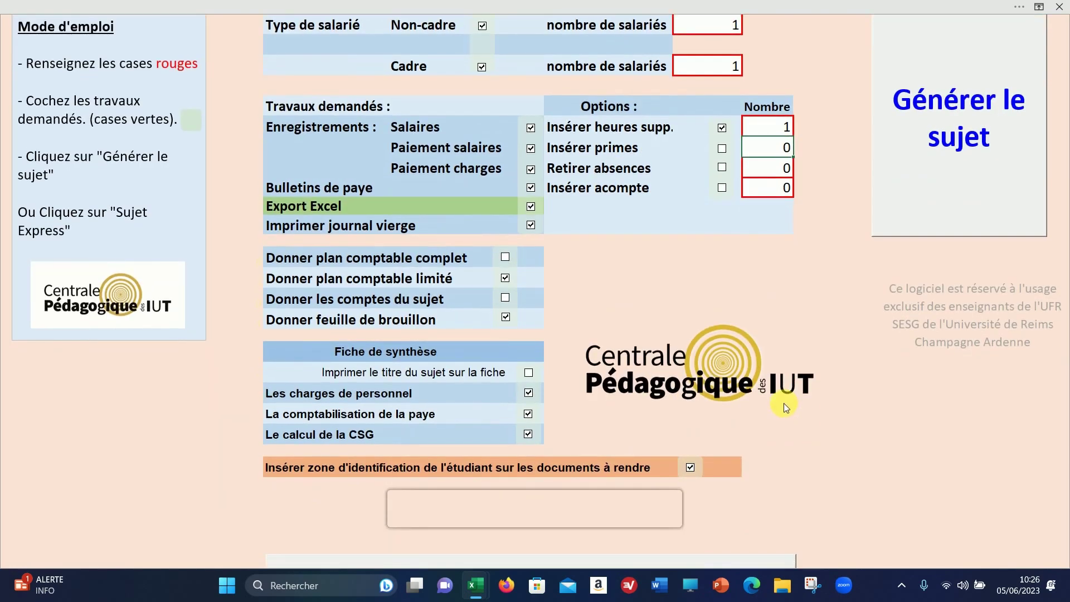
{"action": "scroll", "coordinate": [783, 404], "scroll_direction": "up", "scroll_amount": 3}
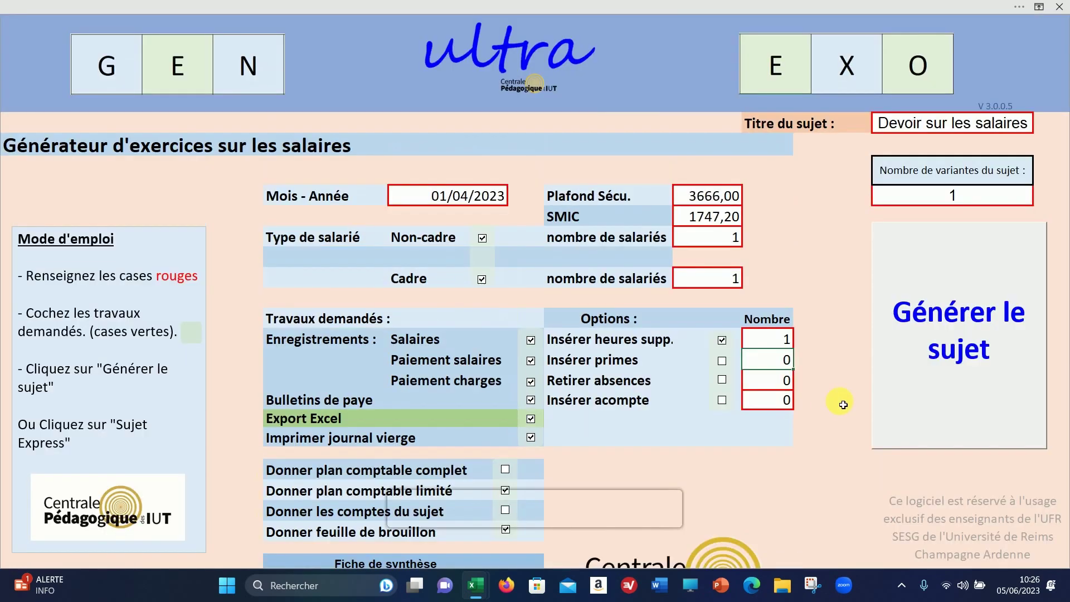
{"action": "left_click", "coordinate": [955, 357]}
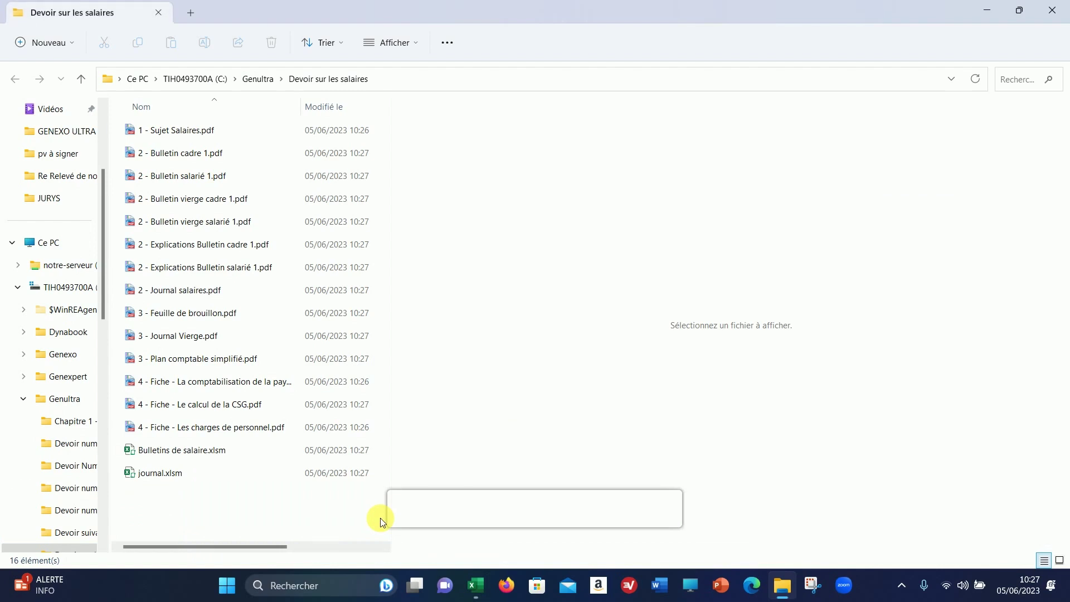
Step: Preview "1 - Sujet Salaires.pdf" and read through the scenario, the requested tasks and the employee information
{"action": "left_click", "coordinate": [198, 131]}
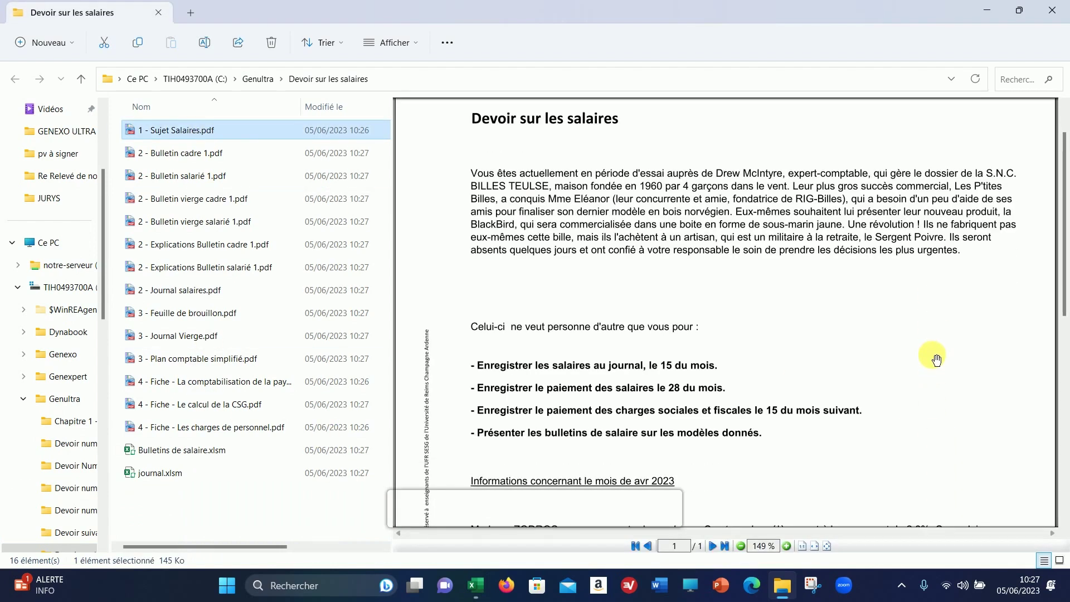
{"action": "scroll", "coordinate": [747, 241], "scroll_direction": "down", "scroll_amount": 1}
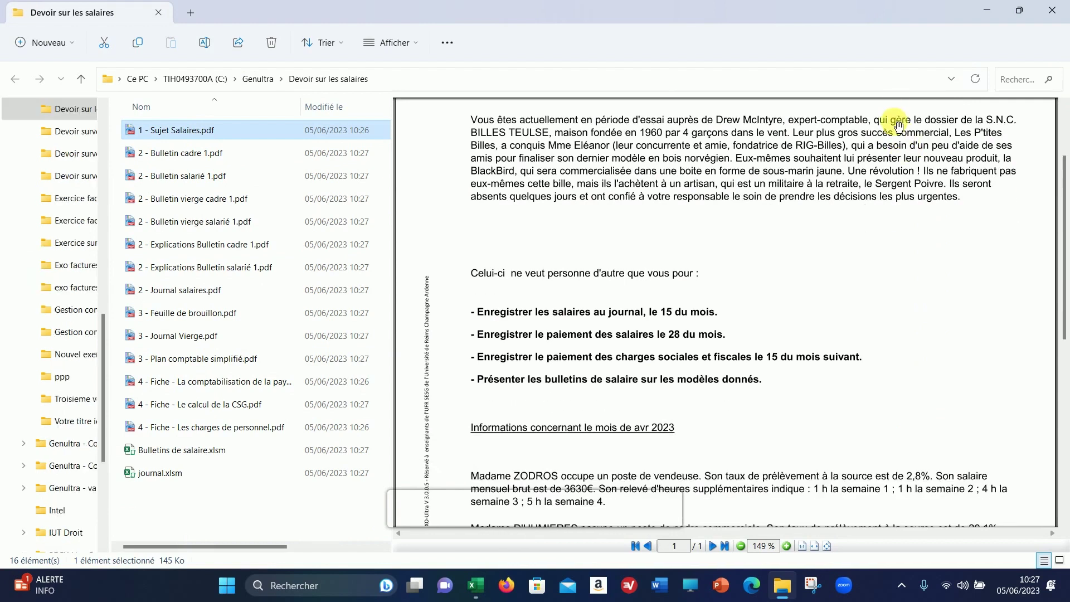
{"action": "scroll", "coordinate": [863, 191], "scroll_direction": "down", "scroll_amount": 1}
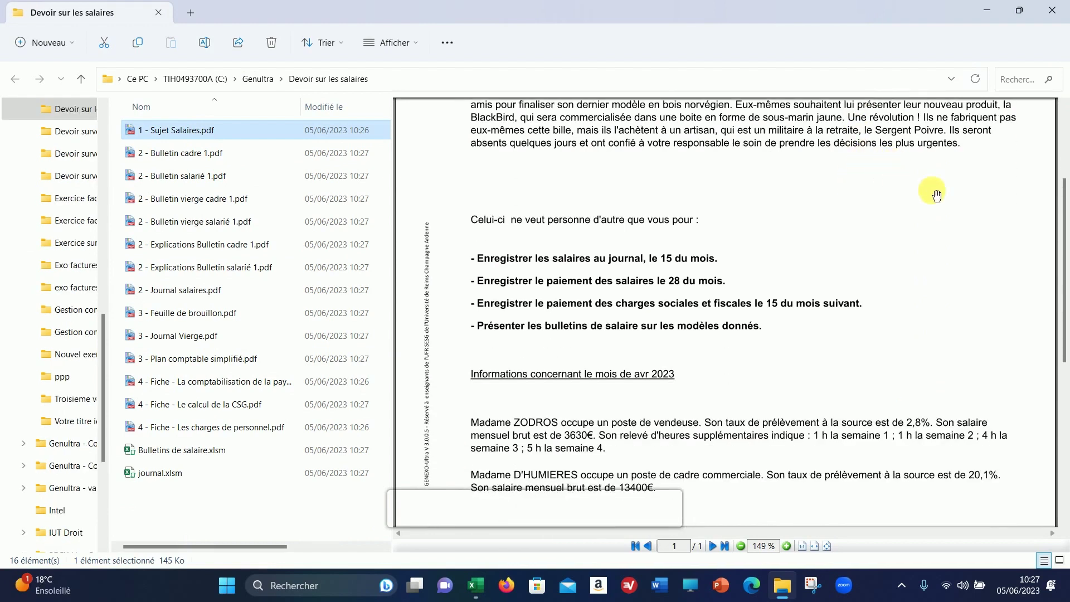
{"action": "scroll", "coordinate": [891, 173], "scroll_direction": "down", "scroll_amount": 1}
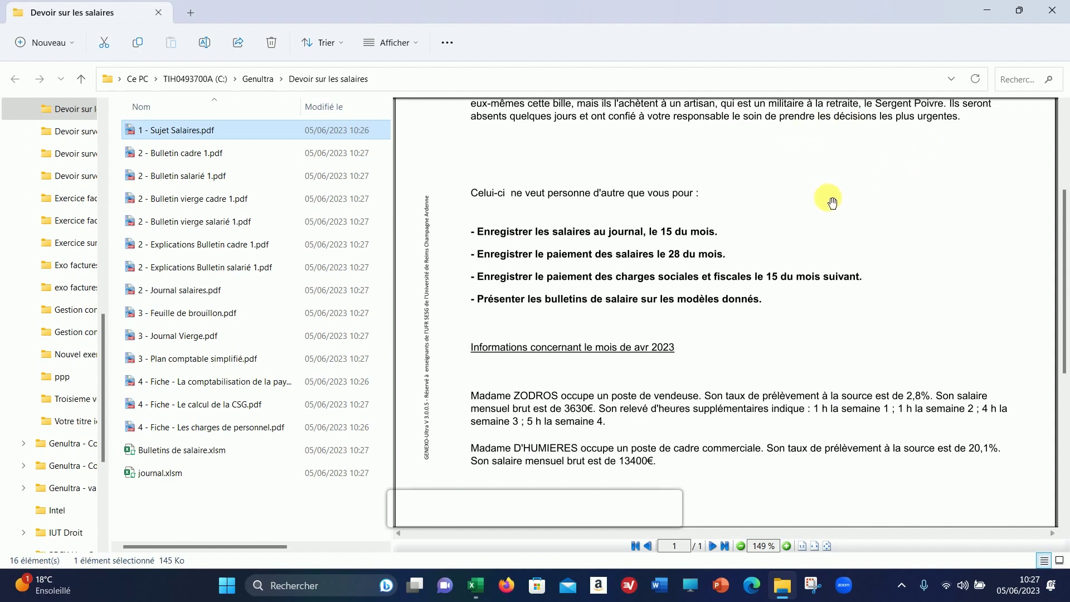
{"action": "scroll", "coordinate": [823, 214], "scroll_direction": "down", "scroll_amount": 1}
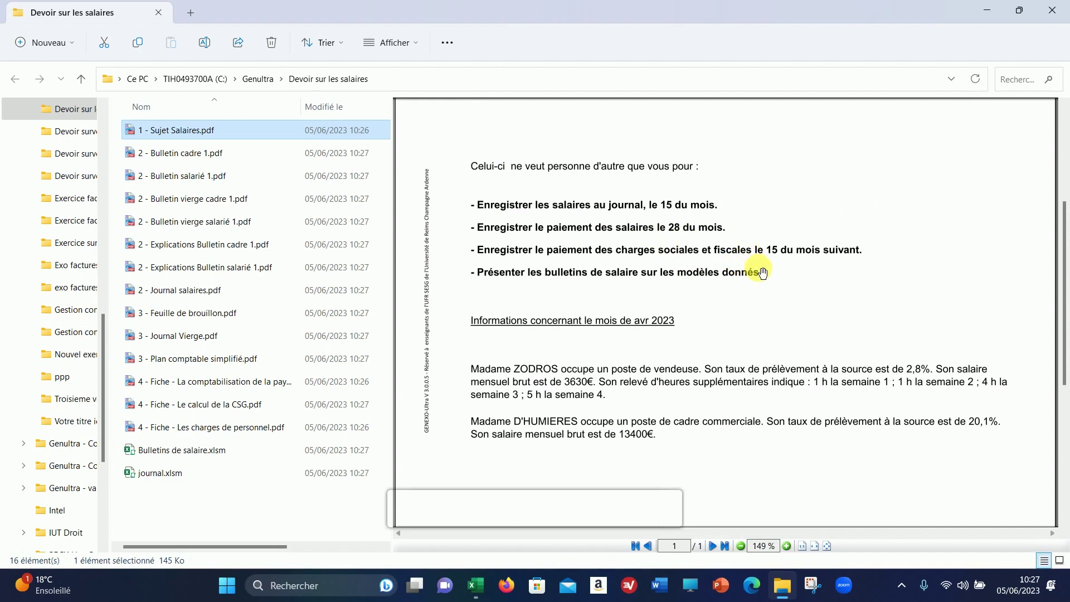
{"action": "scroll", "coordinate": [763, 272], "scroll_direction": "down", "scroll_amount": 1}
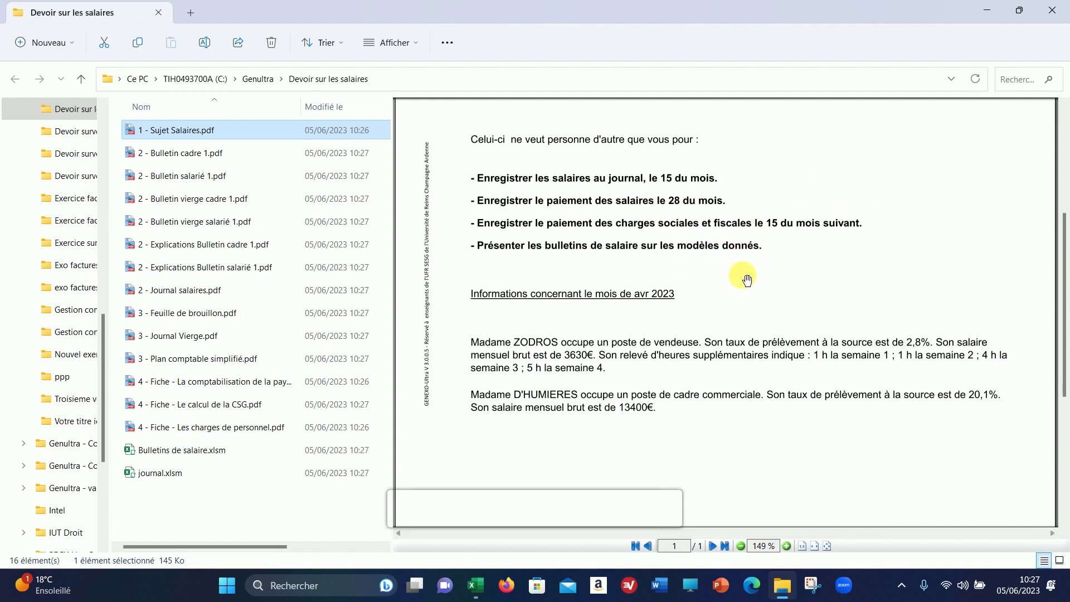
{"action": "scroll", "coordinate": [744, 276], "scroll_direction": "down", "scroll_amount": 2}
{"action": "scroll", "coordinate": [697, 390], "scroll_direction": "down", "scroll_amount": 1}
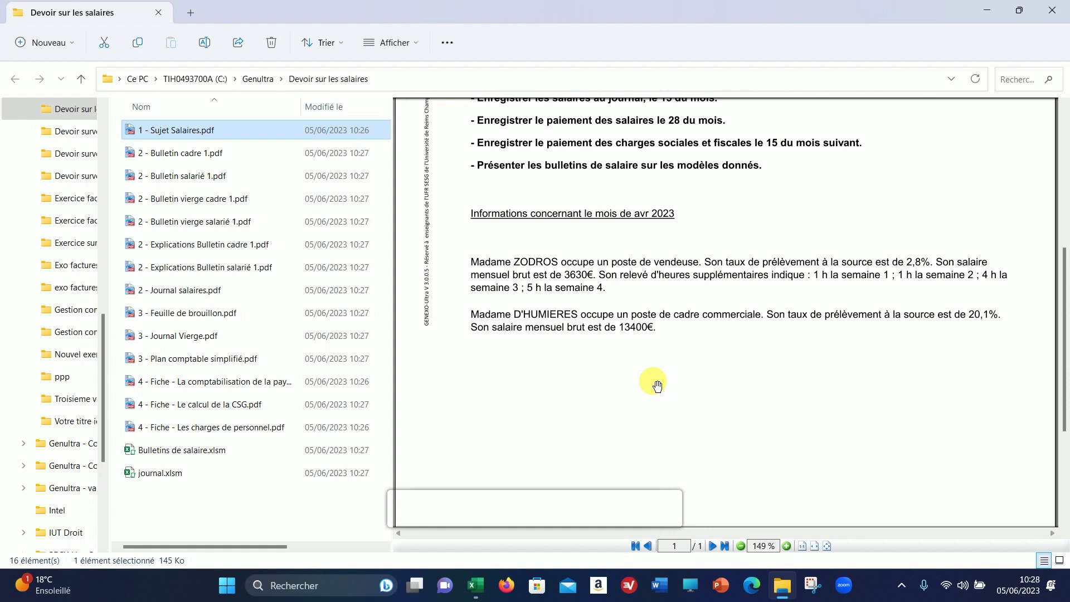
Step: Preview the completed payslips "2 - Bulletin cadre 1.pdf" and "2 - Bulletin salarié 1.pdf" through to their totals
{"action": "left_click", "coordinate": [167, 154]}
{"action": "scroll", "coordinate": [705, 354], "scroll_direction": "down", "scroll_amount": 3}
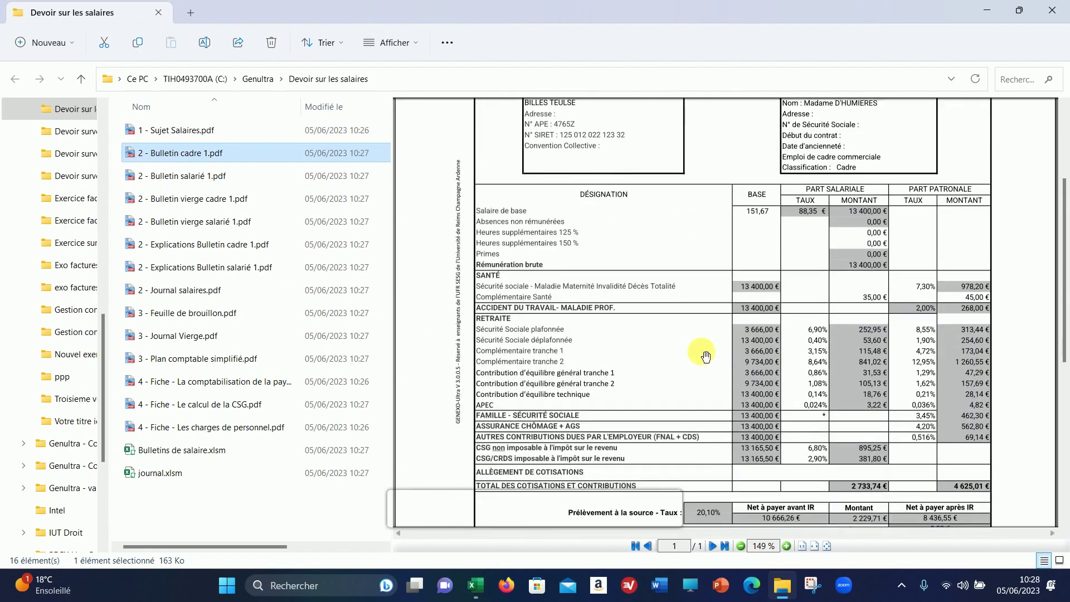
{"action": "scroll", "coordinate": [705, 355], "scroll_direction": "down", "scroll_amount": 10}
{"action": "scroll", "coordinate": [702, 368], "scroll_direction": "up", "scroll_amount": 10}
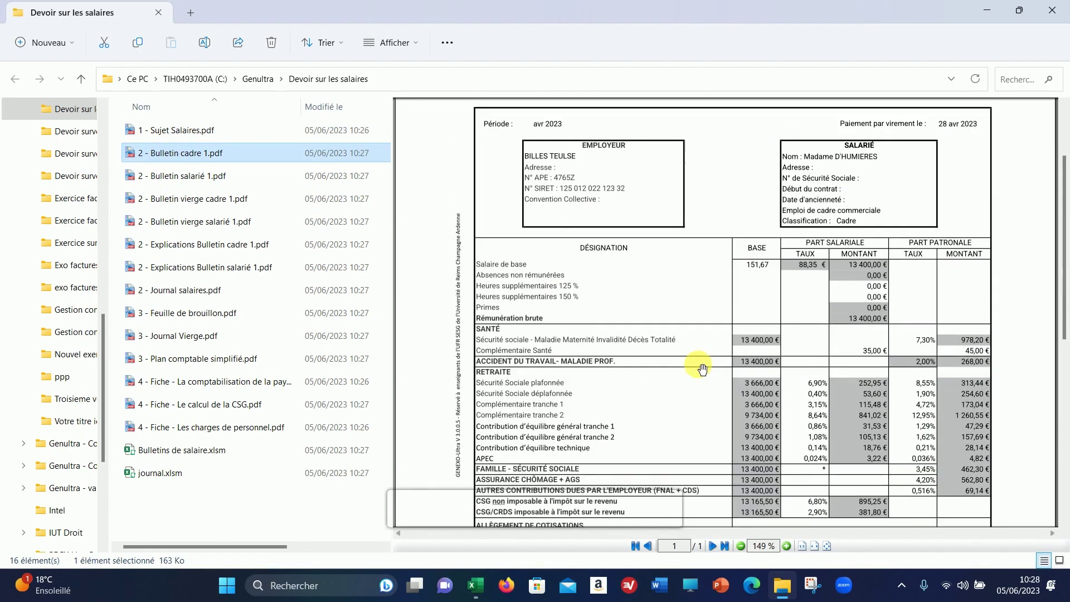
{"action": "left_click", "coordinate": [212, 176]}
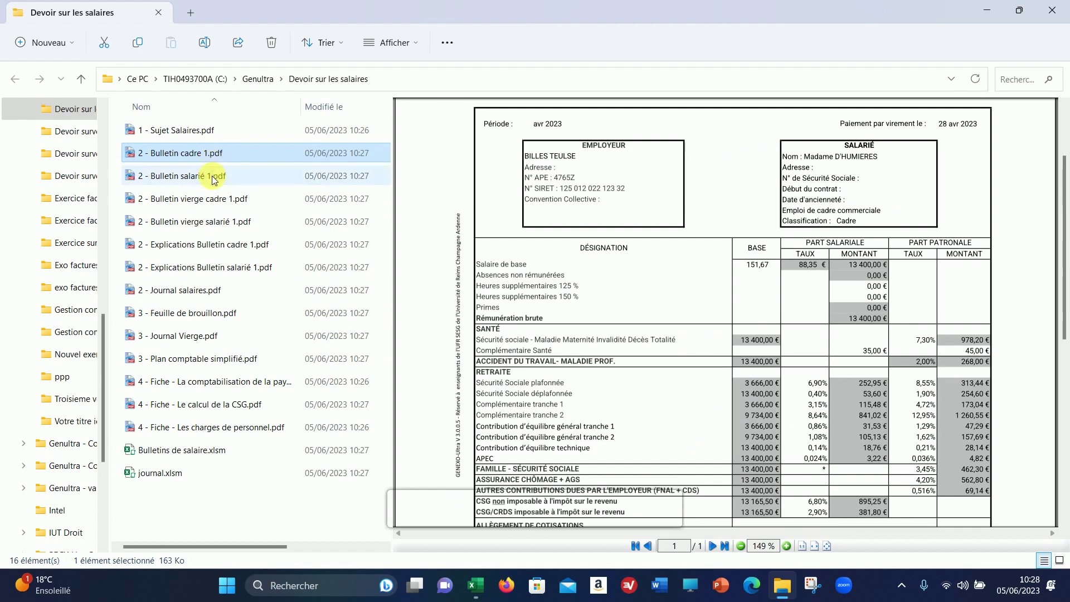
{"action": "scroll", "coordinate": [700, 385], "scroll_direction": "down", "scroll_amount": 1}
{"action": "scroll", "coordinate": [701, 385], "scroll_direction": "down", "scroll_amount": 2}
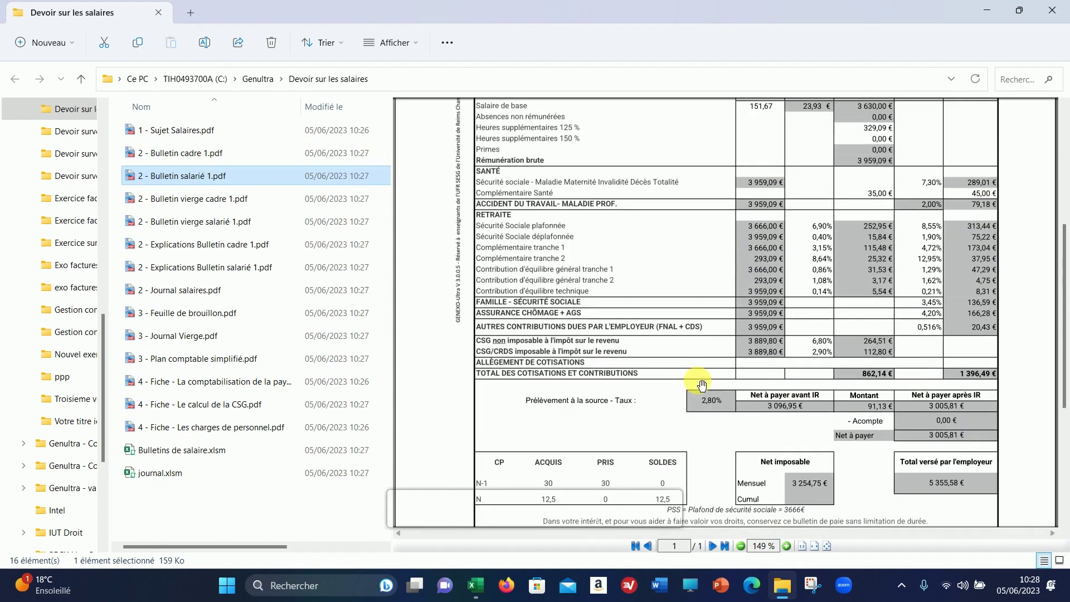
{"action": "scroll", "coordinate": [488, 305], "scroll_direction": "up", "scroll_amount": 2}
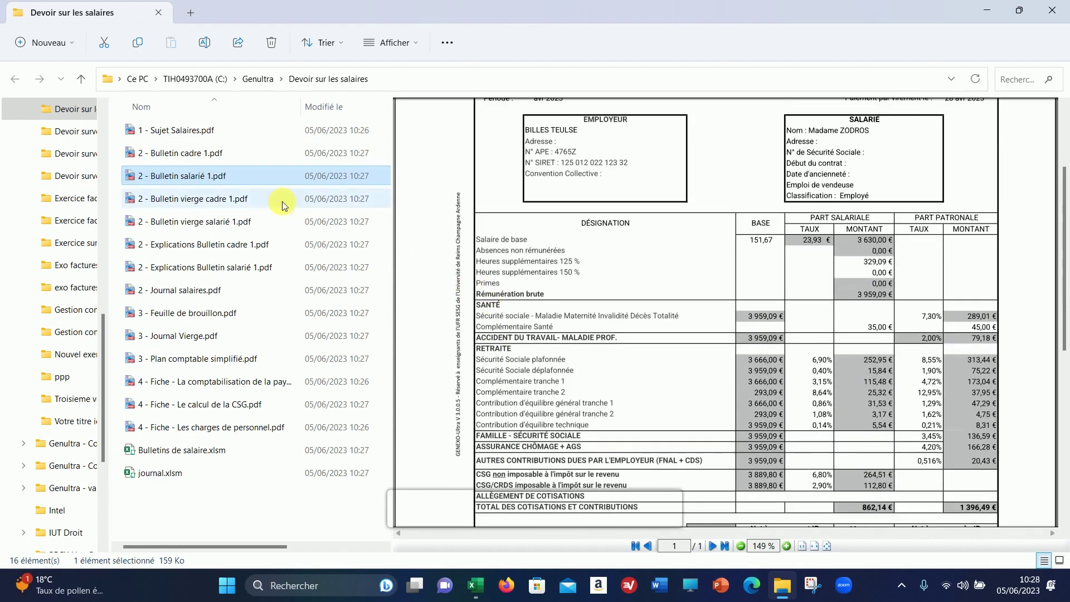
Step: Preview the blank payslips "2 - Bulletin vierge cadre 1.pdf" and "2 - Bulletin vierge salarié 1.pdf"
{"action": "left_click", "coordinate": [212, 201]}
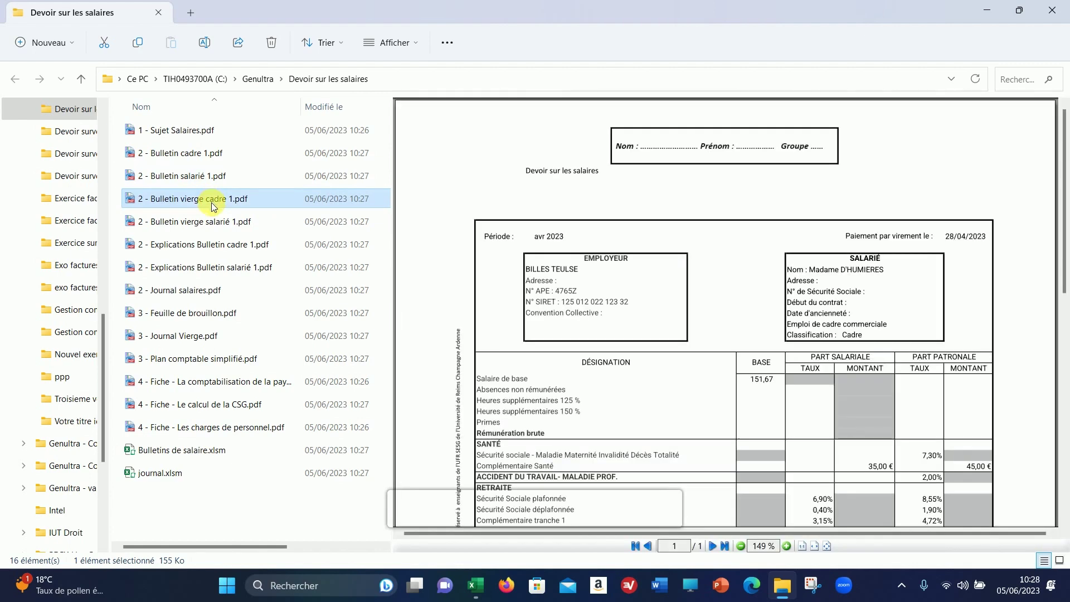
{"action": "scroll", "coordinate": [679, 426], "scroll_direction": "down", "scroll_amount": 6}
{"action": "scroll", "coordinate": [674, 437], "scroll_direction": "up", "scroll_amount": 4}
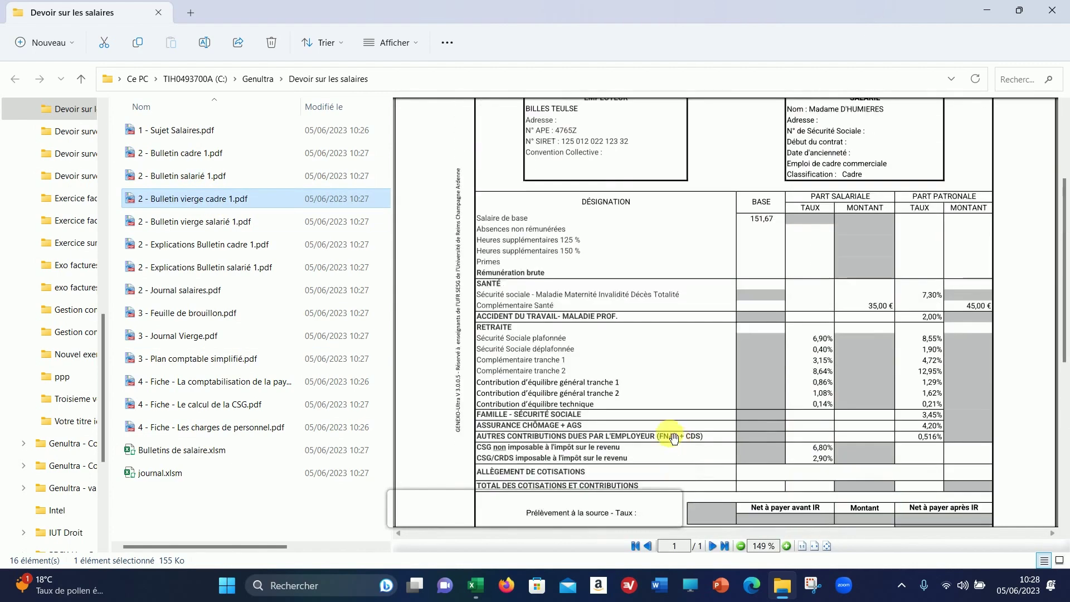
{"action": "scroll", "coordinate": [673, 438], "scroll_direction": "up", "scroll_amount": 3}
{"action": "left_click", "coordinate": [239, 221]}
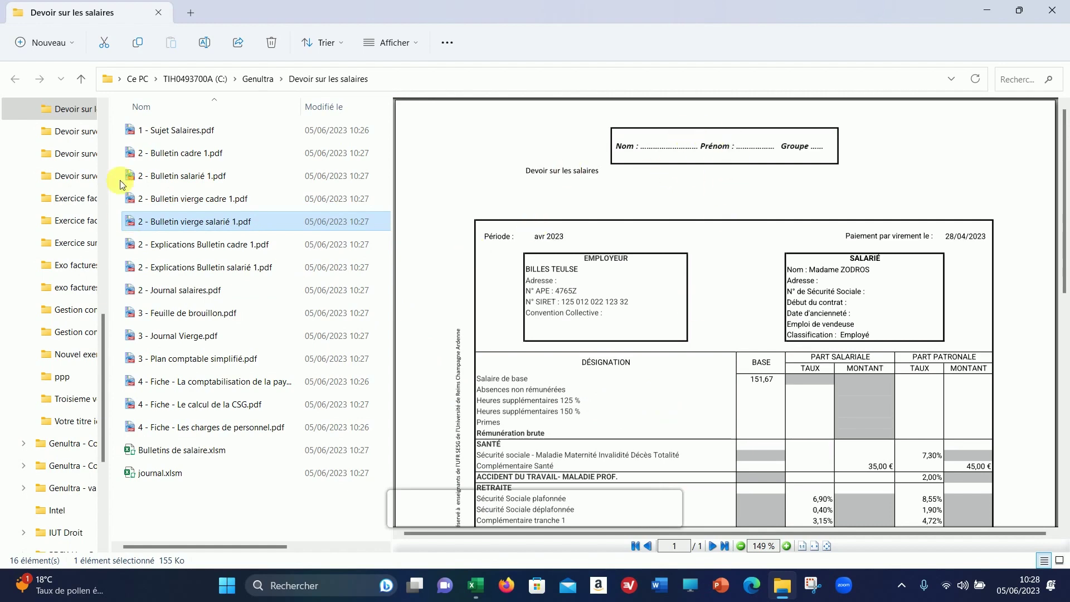
{"action": "scroll", "coordinate": [705, 260], "scroll_direction": "down", "scroll_amount": 1}
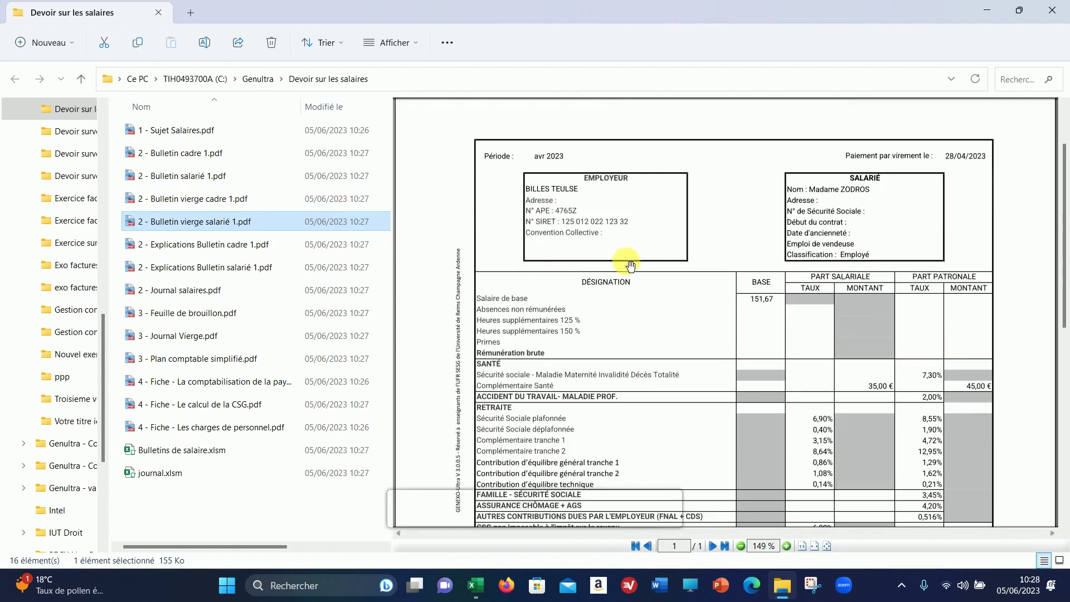
{"action": "scroll", "coordinate": [785, 199], "scroll_direction": "up", "scroll_amount": 1}
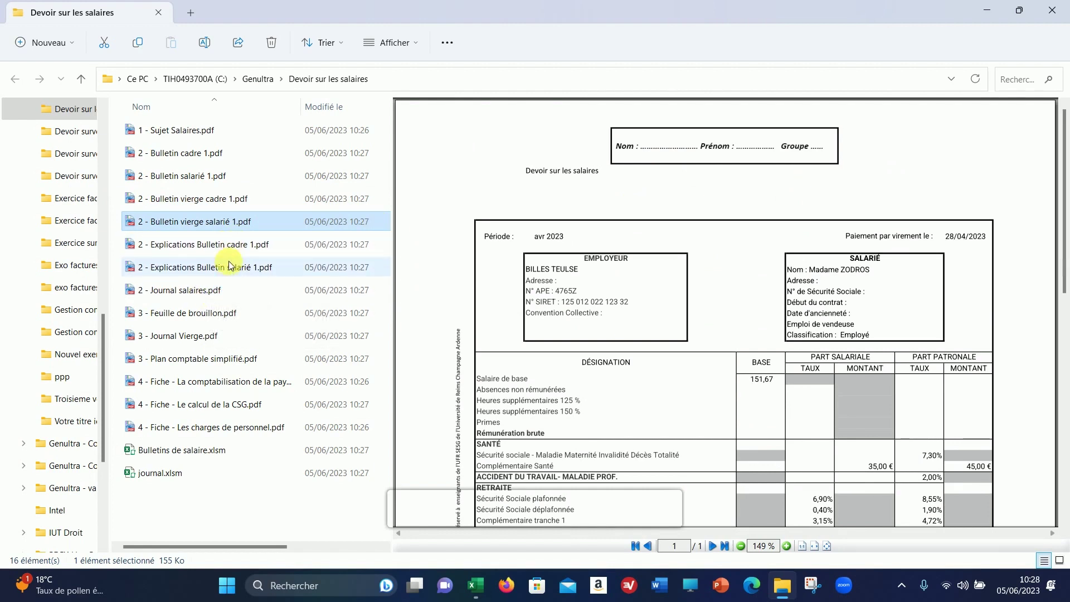
Step: Preview "2 - Journal salaires.pdf" and review its accounting entries down to the tax payment
{"action": "left_click", "coordinate": [212, 296]}
{"action": "scroll", "coordinate": [776, 390], "scroll_direction": "down", "scroll_amount": 3}
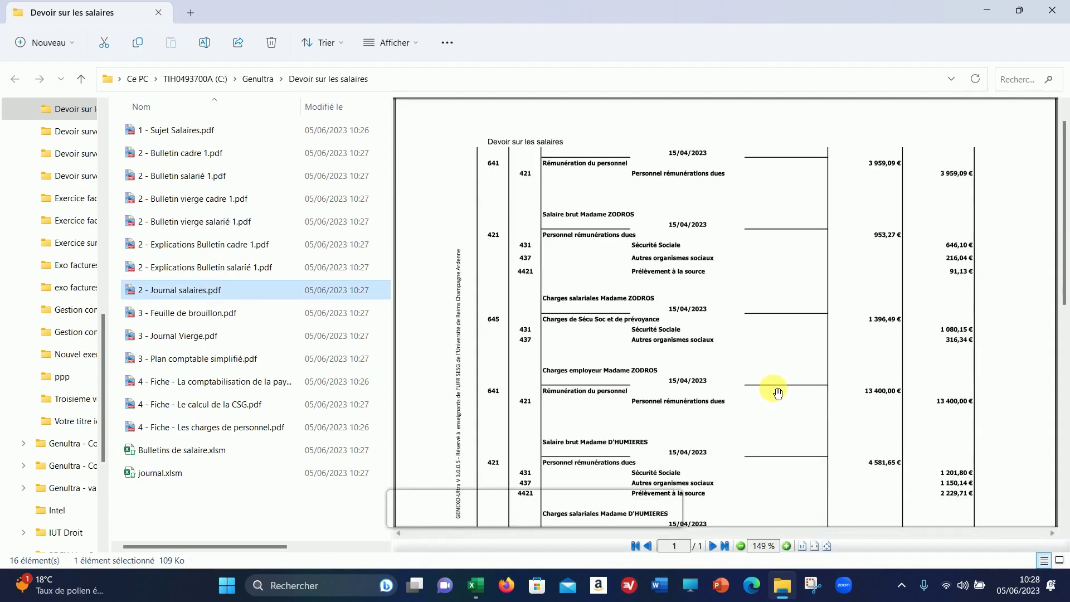
{"action": "scroll", "coordinate": [776, 391], "scroll_direction": "down", "scroll_amount": 6}
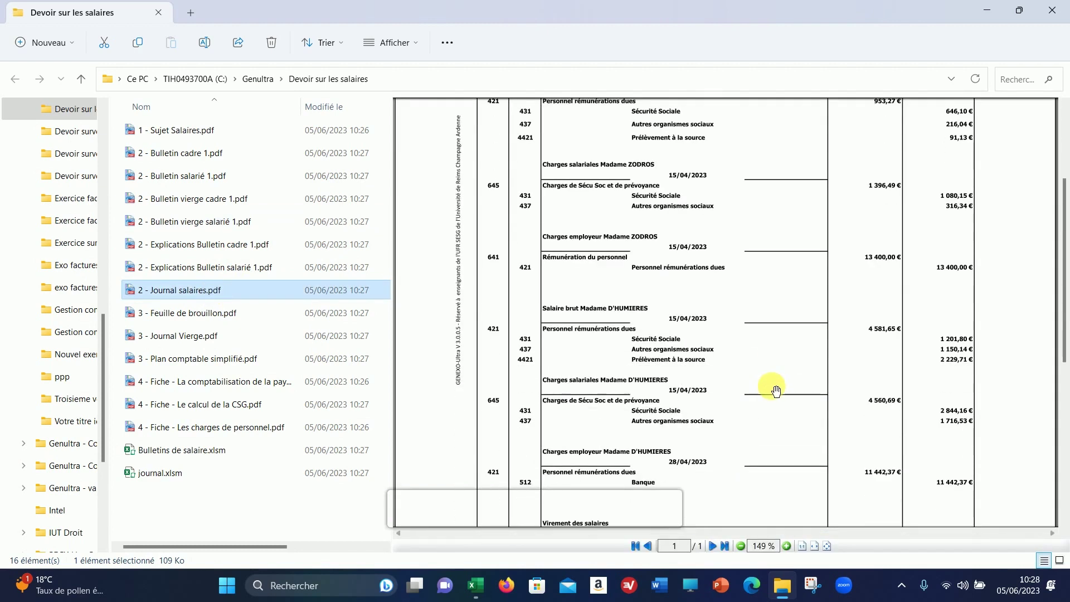
{"action": "scroll", "coordinate": [777, 391], "scroll_direction": "down", "scroll_amount": 8}
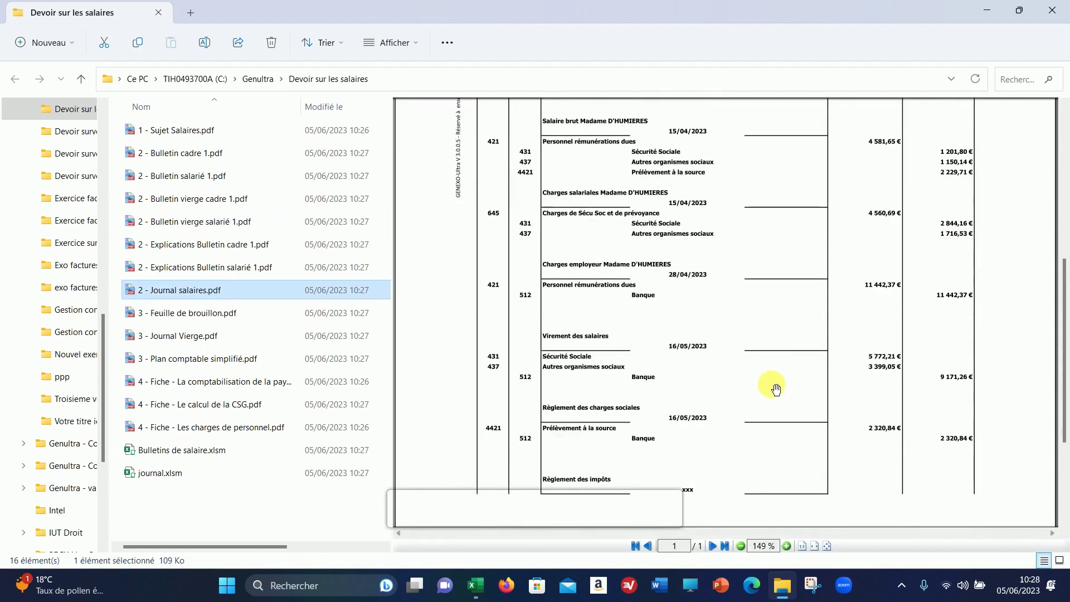
Step: Preview the scratch sheet "3 - Feuille de brouillon.pdf" and the blank journal "3 - Journal Vierge.pdf"
{"action": "scroll", "coordinate": [773, 392], "scroll_direction": "up", "scroll_amount": 2}
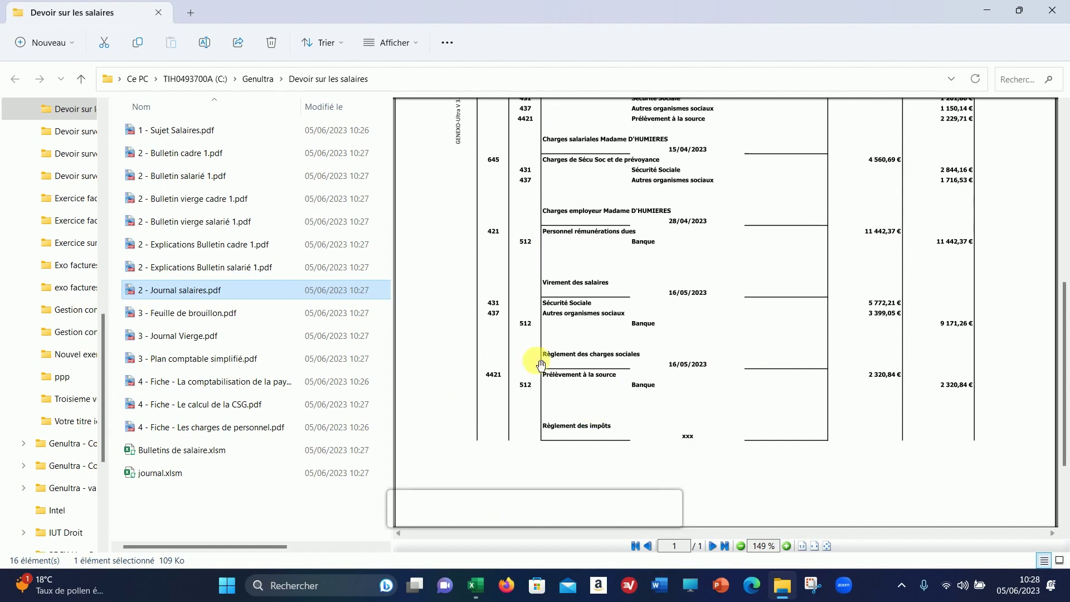
{"action": "left_click", "coordinate": [219, 313]}
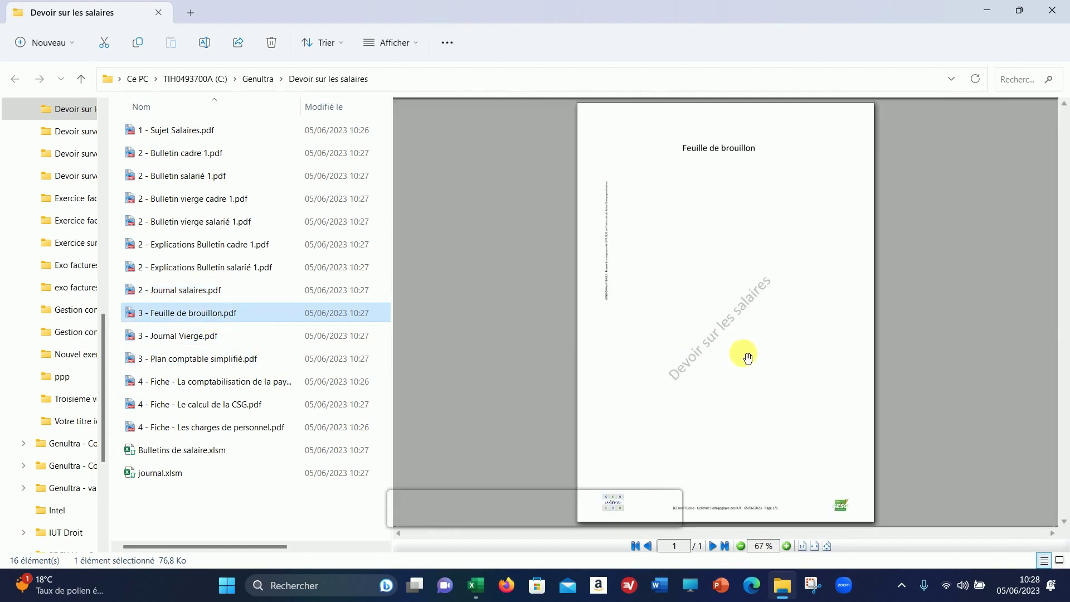
{"action": "scroll", "coordinate": [655, 428], "scroll_direction": "up", "scroll_amount": 4}
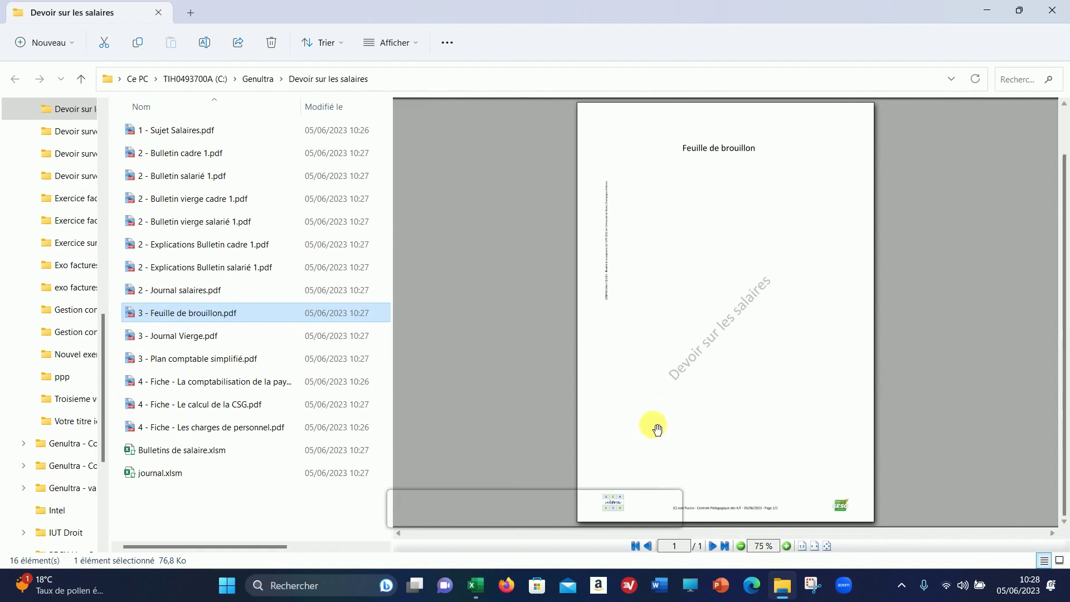
{"action": "left_click", "coordinate": [153, 336]}
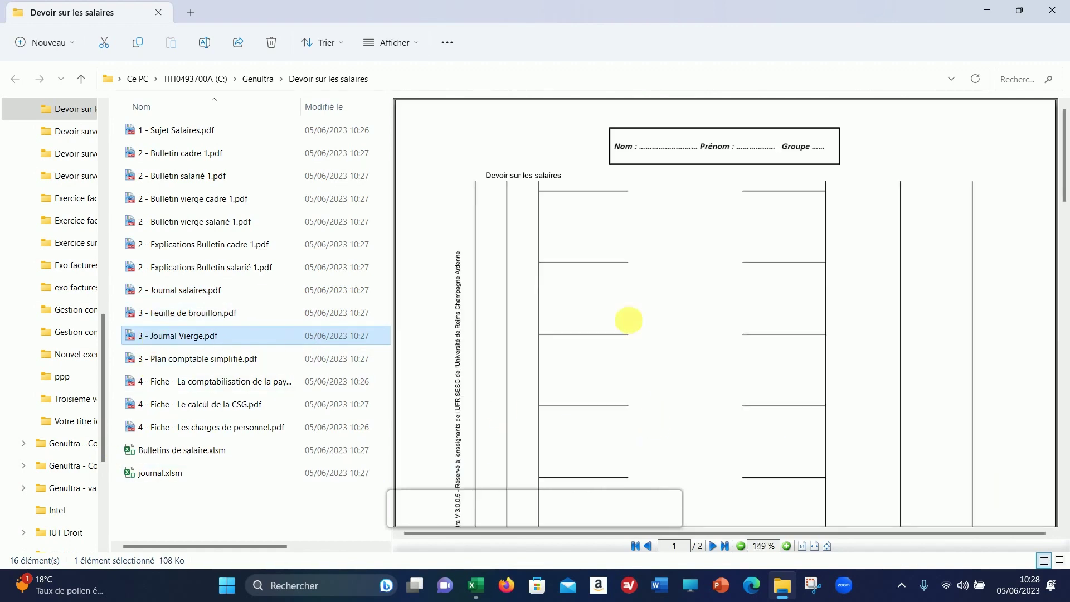
Step: Preview "3 - Plan comptable simplifié.pdf" and look through its list of accounts
{"action": "left_click", "coordinate": [196, 359]}
{"action": "scroll", "coordinate": [800, 300], "scroll_direction": "down", "scroll_amount": 5}
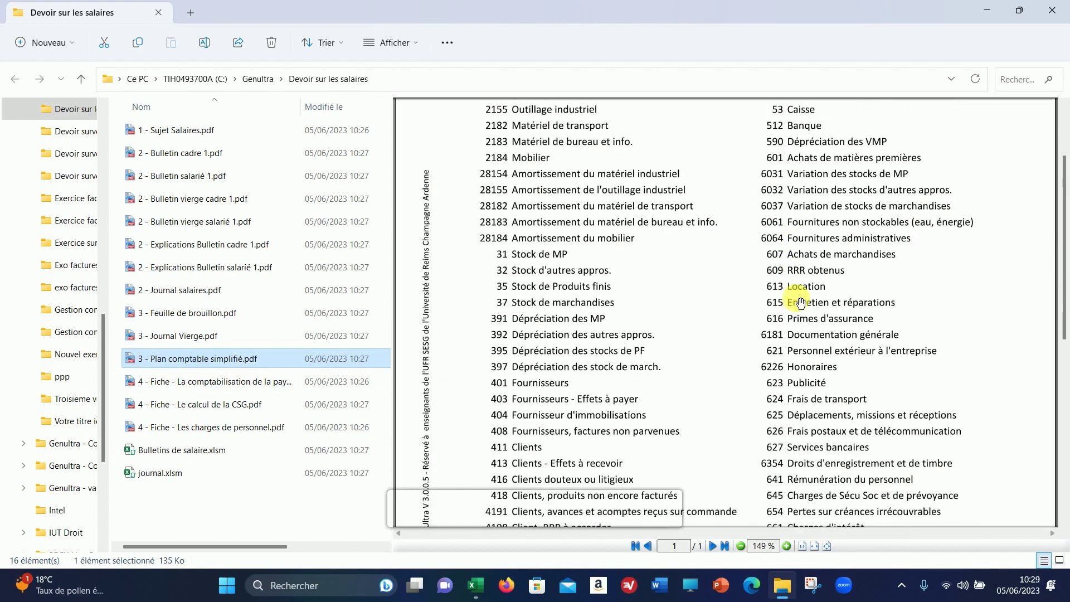
{"action": "scroll", "coordinate": [799, 301], "scroll_direction": "up", "scroll_amount": 5}
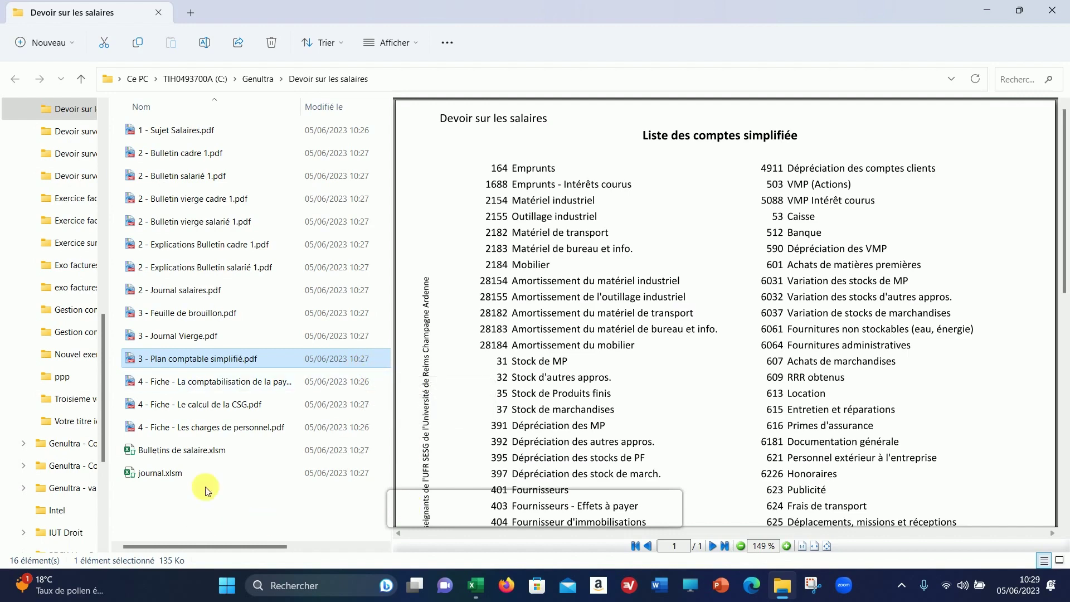
Step: Preview the "4 - Fiche" PDF on "La comptabilisation de la paye" and read through its accounting stages
{"action": "left_click", "coordinate": [248, 382]}
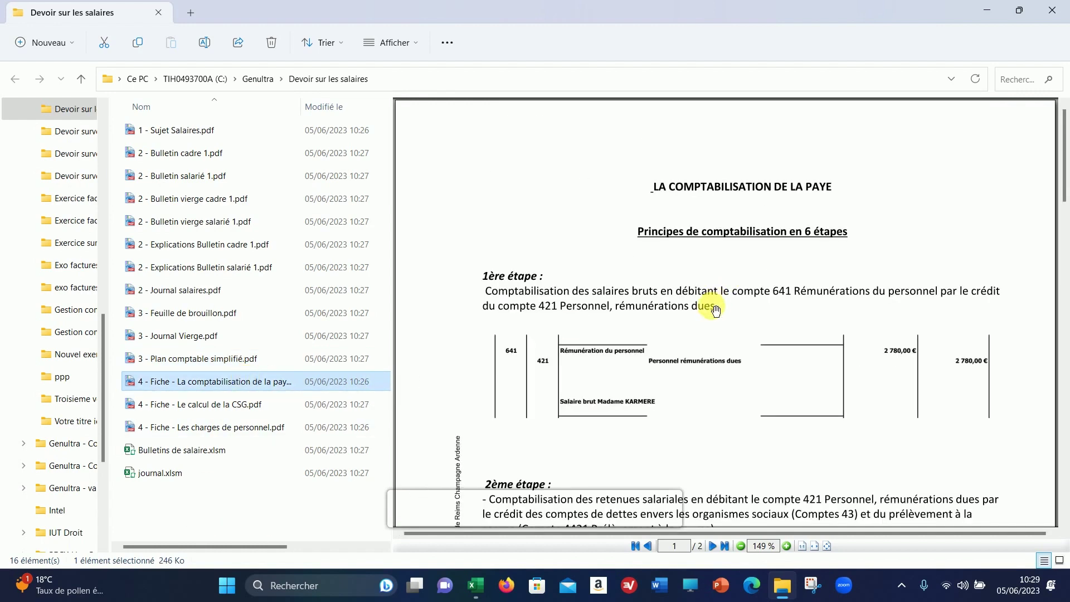
{"action": "scroll", "coordinate": [837, 310], "scroll_direction": "down", "scroll_amount": 3}
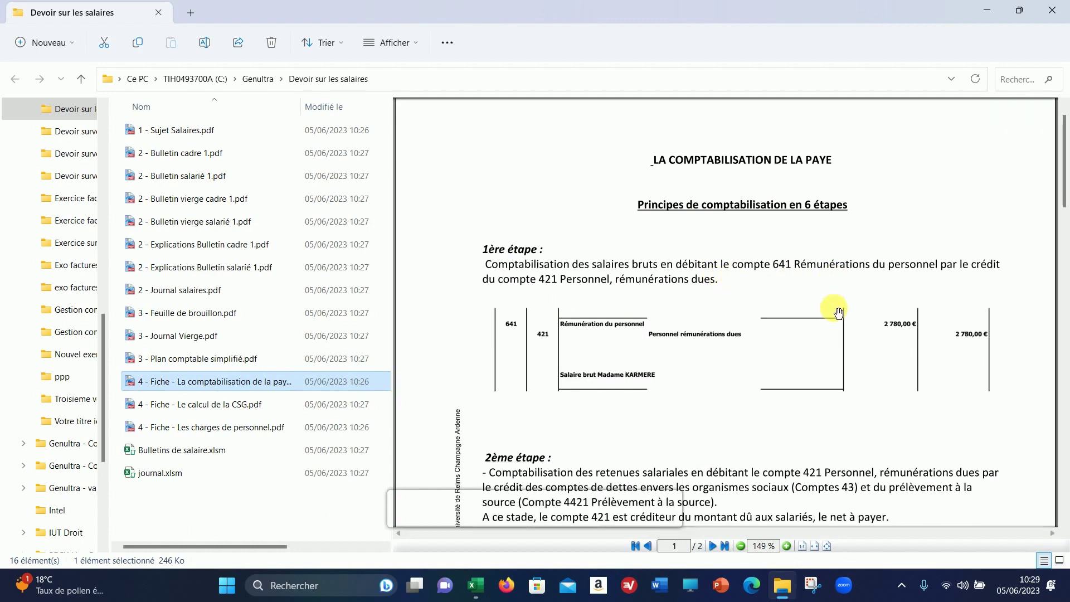
{"action": "scroll", "coordinate": [844, 332], "scroll_direction": "down", "scroll_amount": 15}
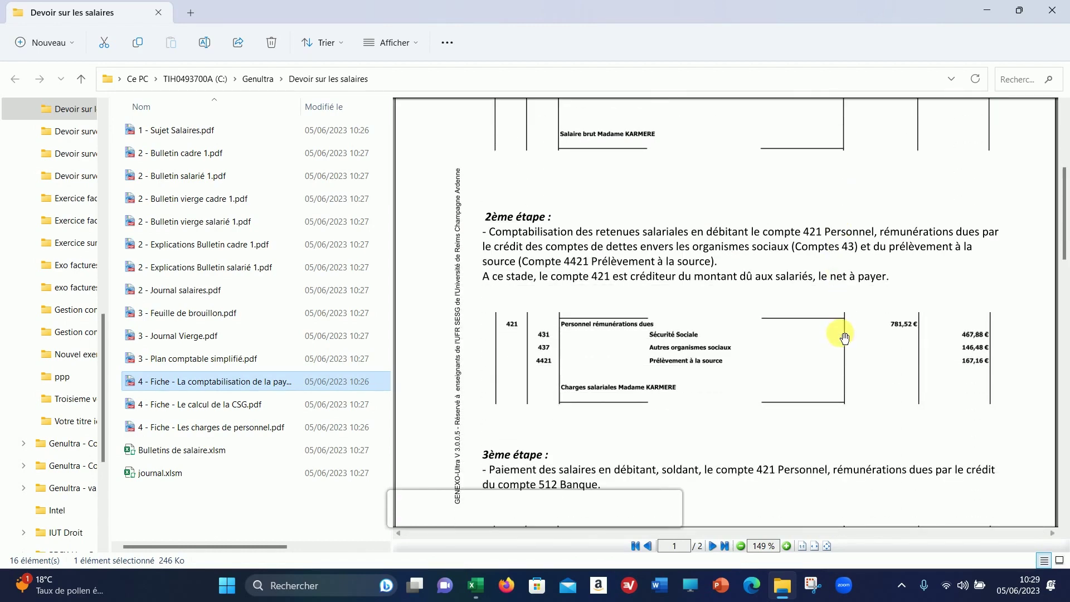
{"action": "scroll", "coordinate": [842, 334], "scroll_direction": "down", "scroll_amount": 15}
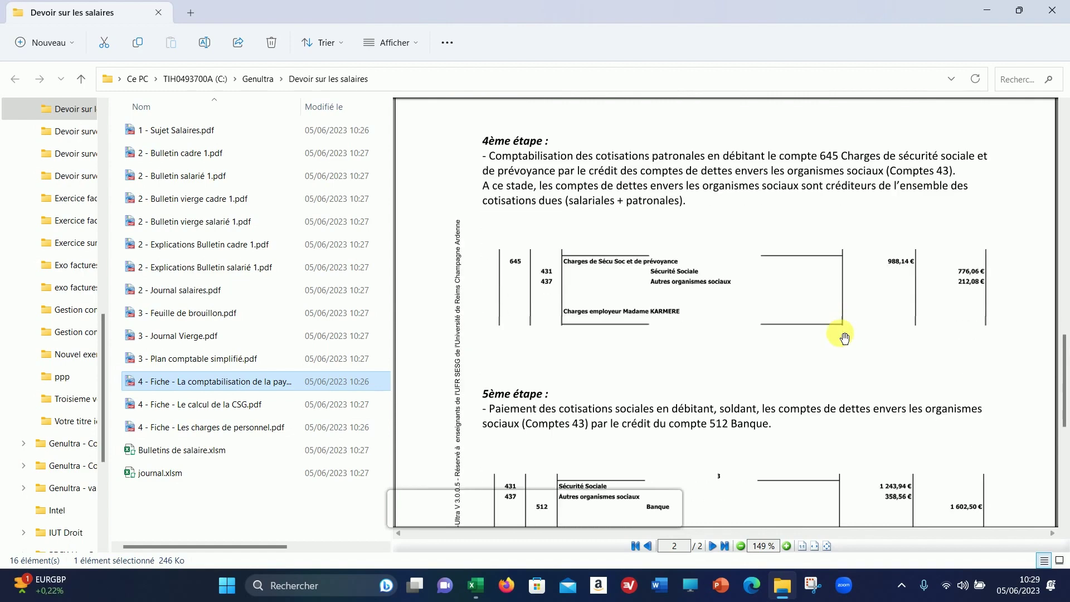
Step: Preview "4 - Fiche - Le calcul de la CSG.pdf" and "4 - Fiche - Les charges de personnel.pdf" and read through both
{"action": "left_click", "coordinate": [199, 413]}
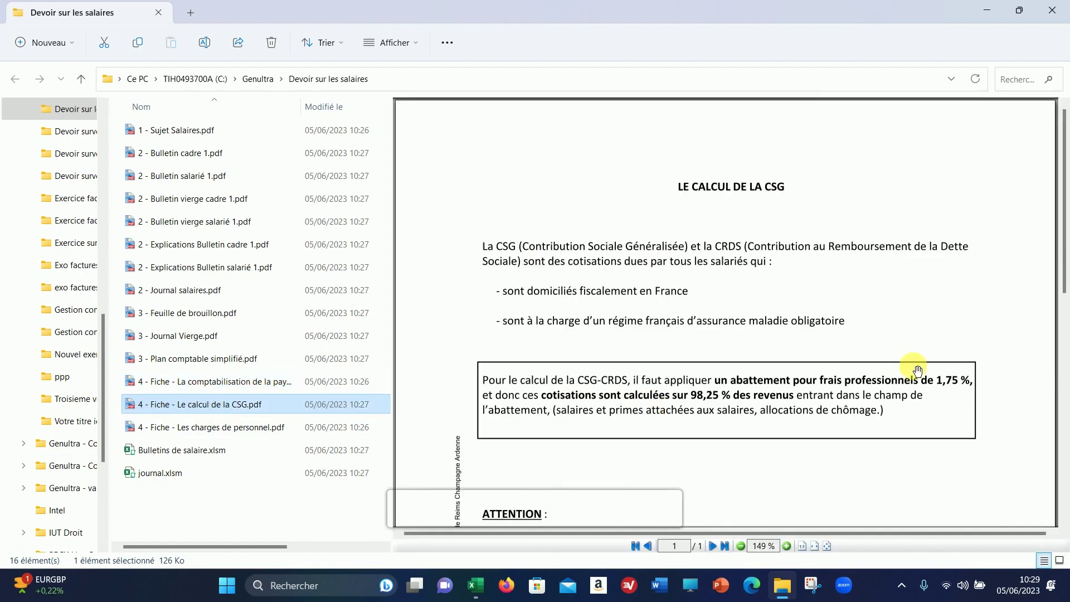
{"action": "scroll", "coordinate": [912, 373], "scroll_direction": "down", "scroll_amount": 6}
{"action": "scroll", "coordinate": [911, 377], "scroll_direction": "down", "scroll_amount": 5}
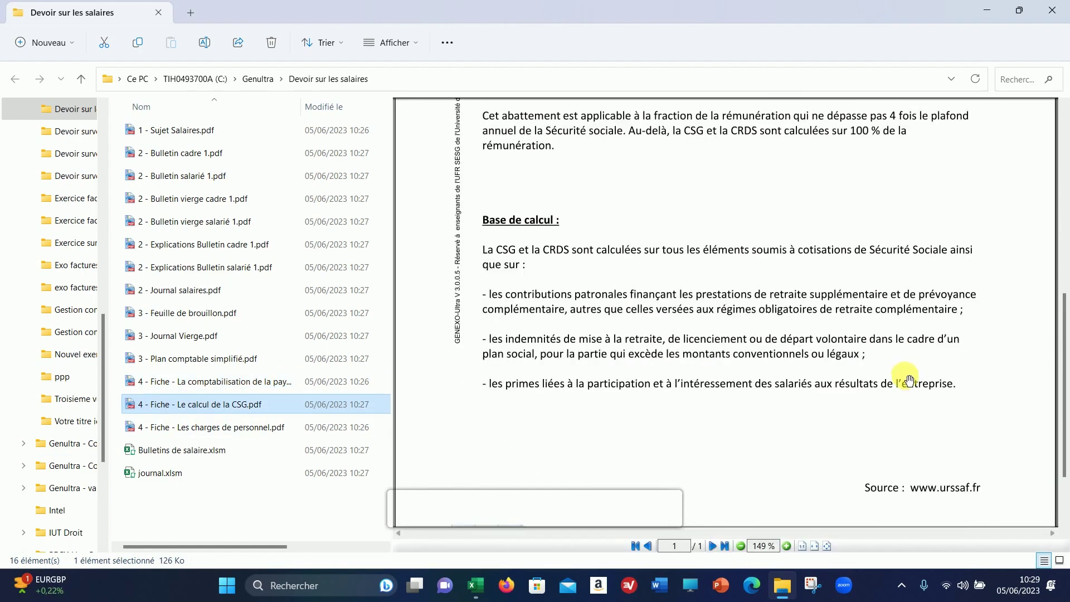
{"action": "left_click", "coordinate": [189, 428]}
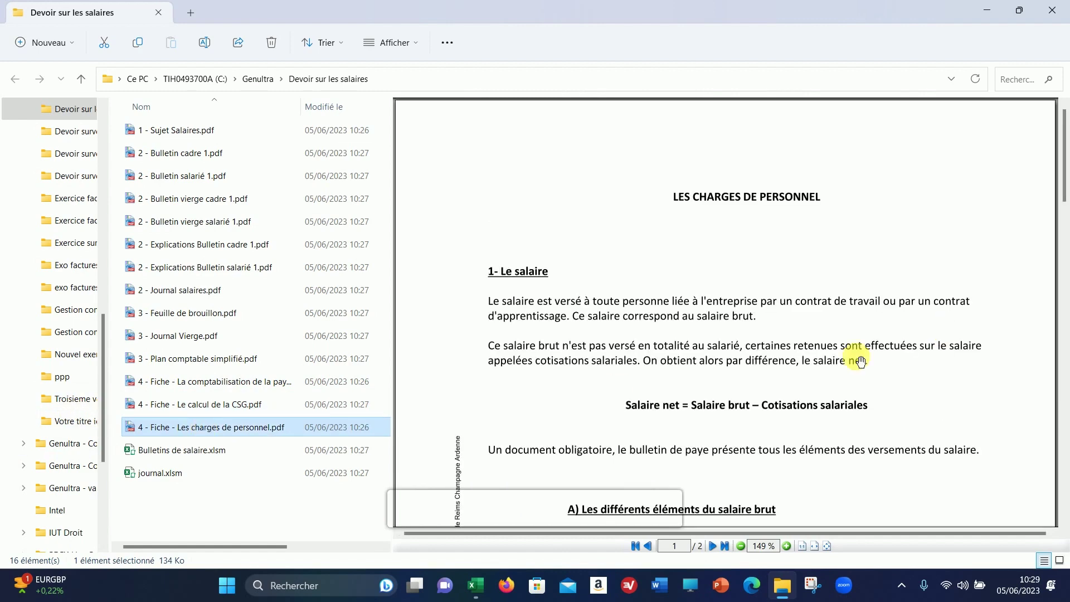
{"action": "scroll", "coordinate": [861, 361], "scroll_direction": "down", "scroll_amount": 8}
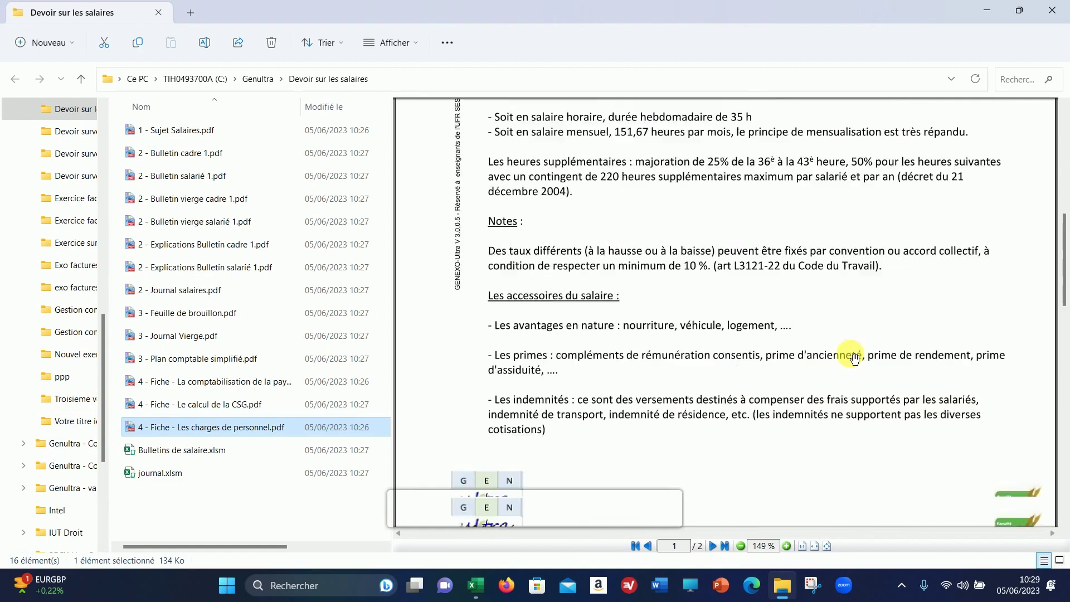
{"action": "scroll", "coordinate": [854, 357], "scroll_direction": "down", "scroll_amount": 5}
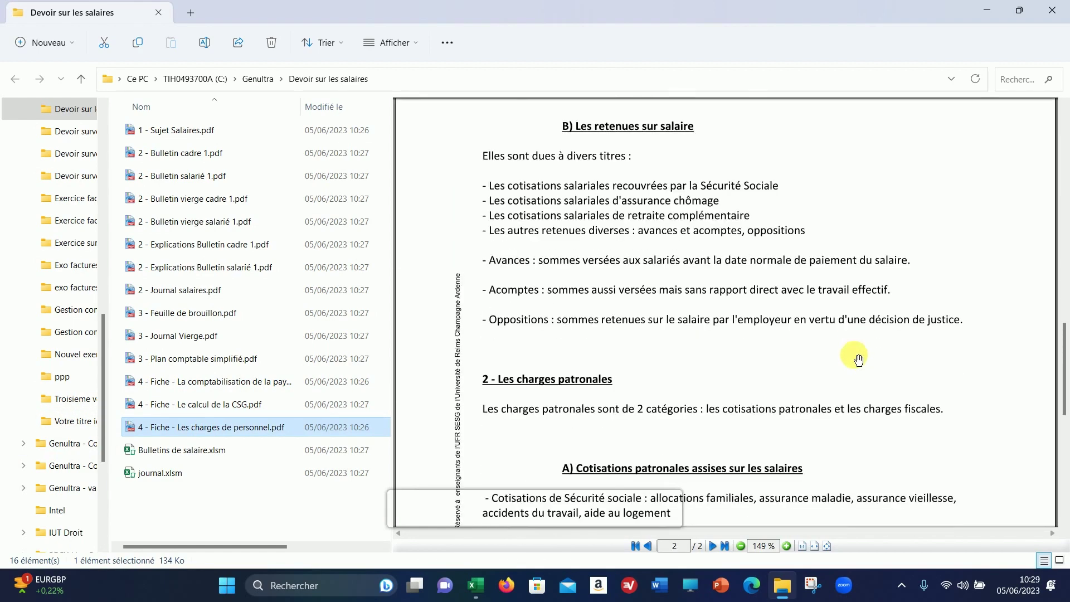
Step: Open "Bulletins de salaire.xlsm" in Excel and continue without updating its links
{"action": "left_click", "coordinate": [187, 468]}
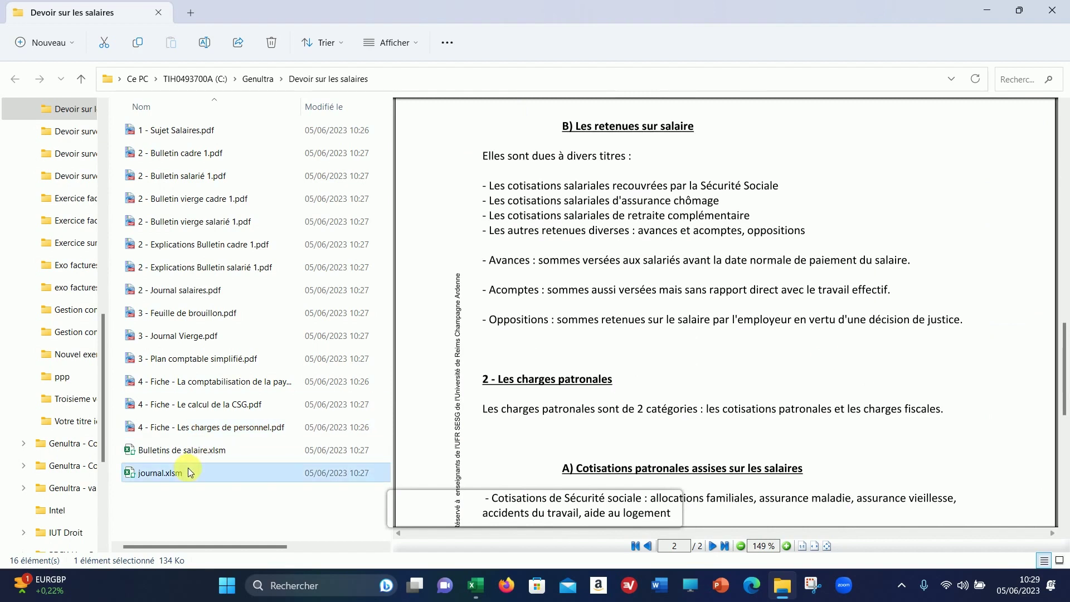
{"action": "left_click", "coordinate": [203, 451]}
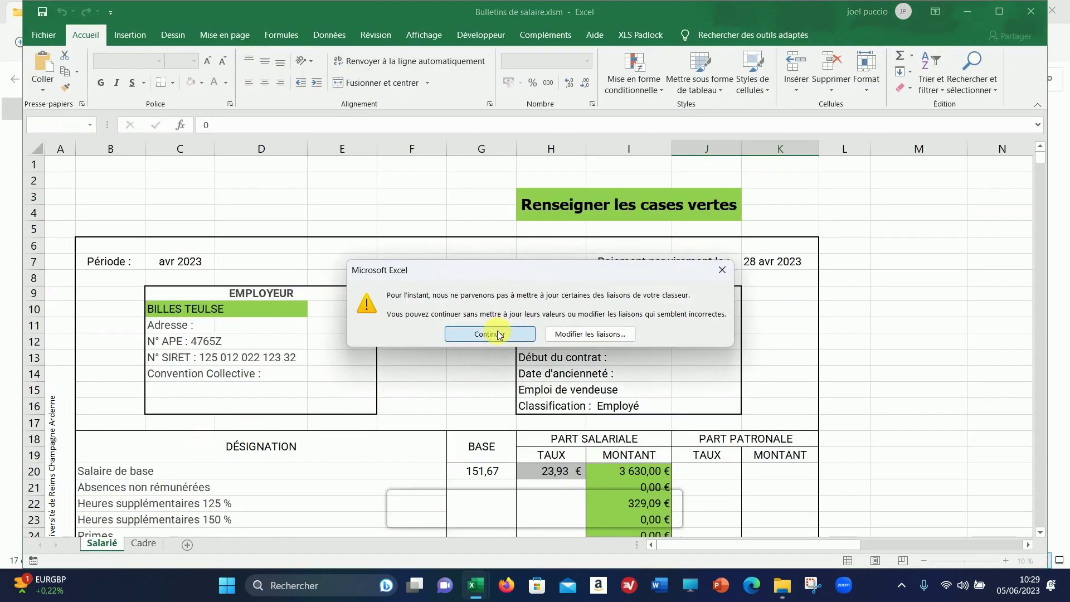
{"action": "left_click", "coordinate": [490, 334]}
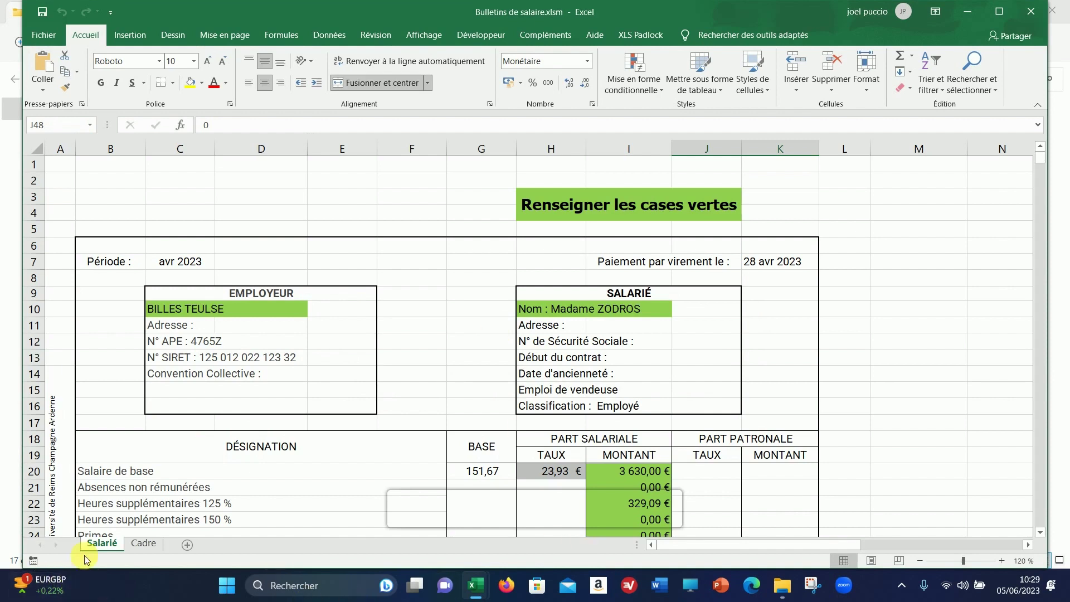
Step: Look at the Cadre sheet, then return to the Salarié sheet and review its payslip from top to bottom
{"action": "left_click", "coordinate": [142, 544]}
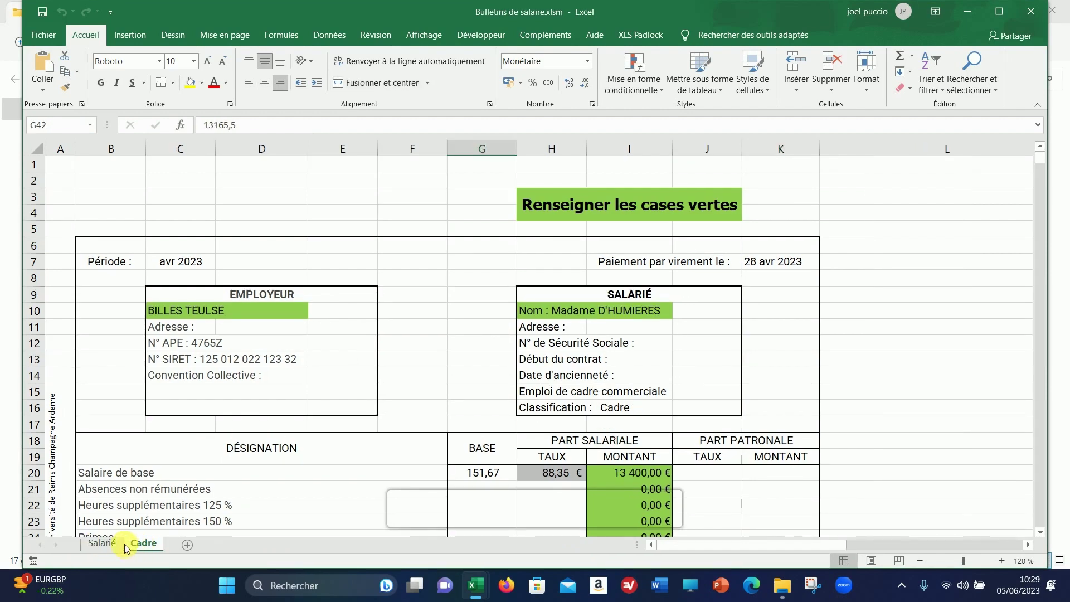
{"action": "left_click", "coordinate": [102, 544]}
{"action": "scroll", "coordinate": [569, 414], "scroll_direction": "down", "scroll_amount": 2}
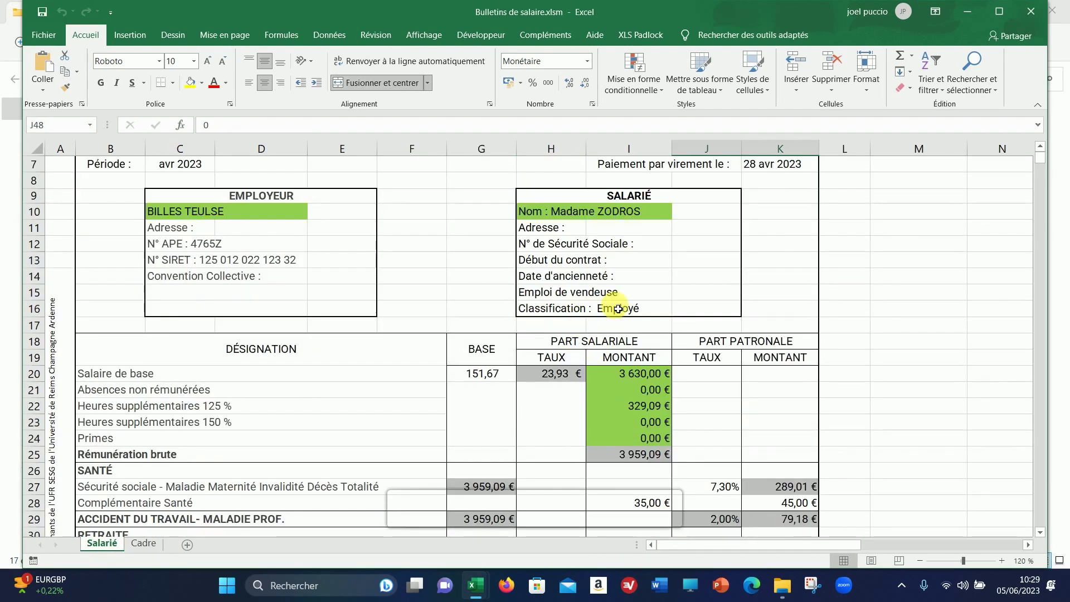
{"action": "scroll", "coordinate": [619, 306], "scroll_direction": "down", "scroll_amount": 2}
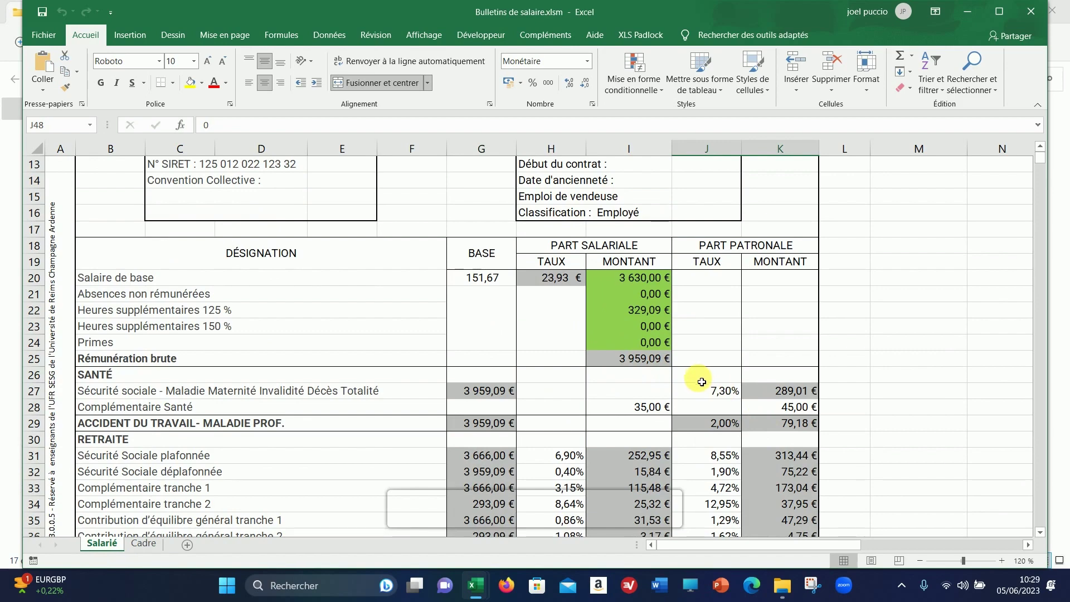
{"action": "scroll", "coordinate": [725, 379], "scroll_direction": "down", "scroll_amount": 2}
{"action": "scroll", "coordinate": [741, 384], "scroll_direction": "down", "scroll_amount": 10}
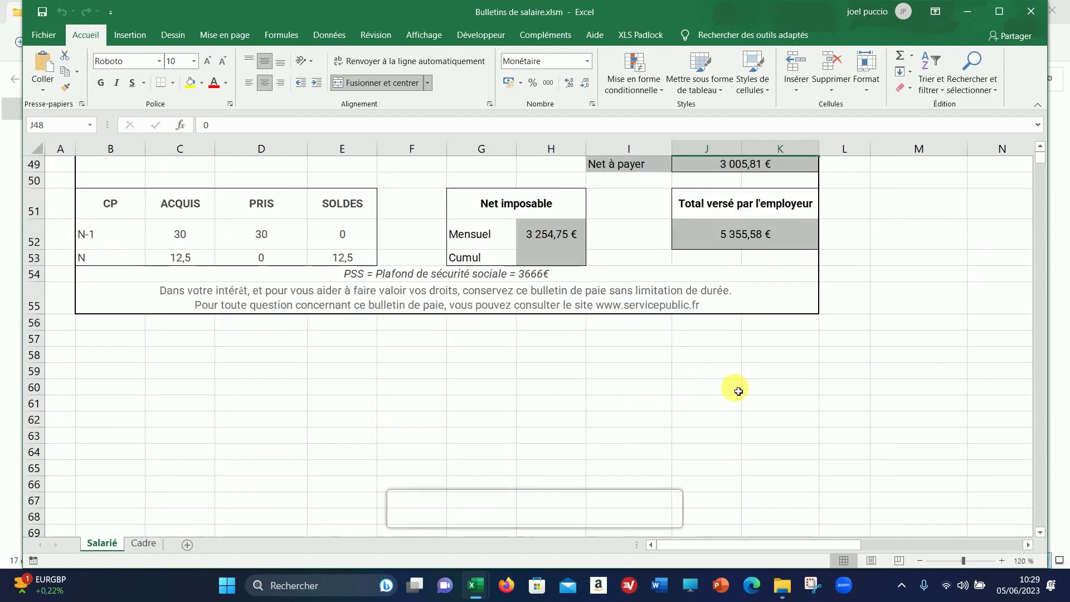
{"action": "scroll", "coordinate": [740, 390], "scroll_direction": "up", "scroll_amount": 5}
{"action": "scroll", "coordinate": [752, 402], "scroll_direction": "up", "scroll_amount": 9}
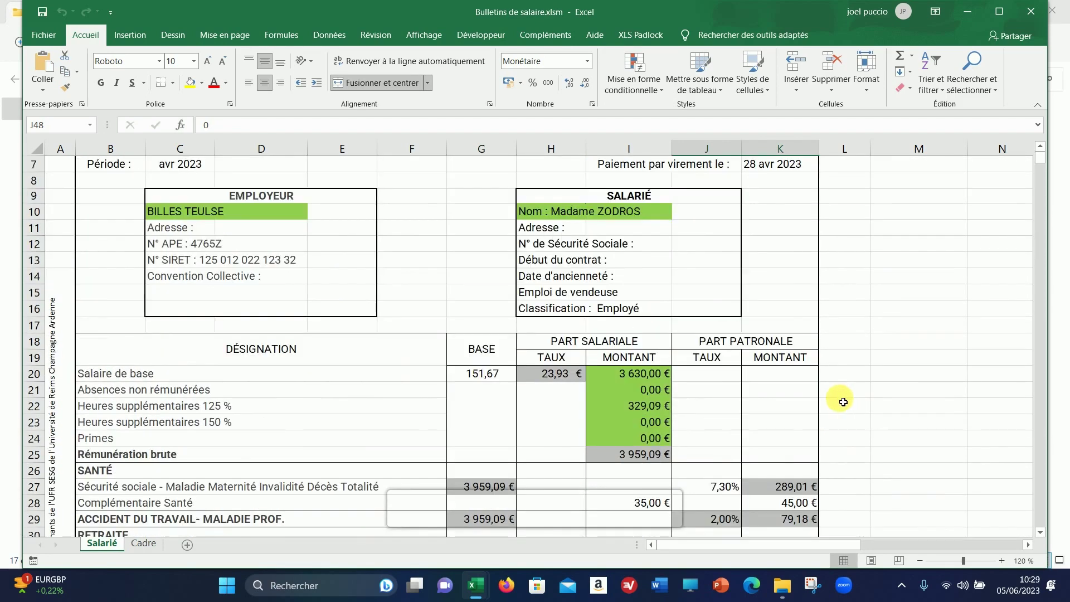
{"action": "scroll", "coordinate": [830, 401], "scroll_direction": "up", "scroll_amount": 2}
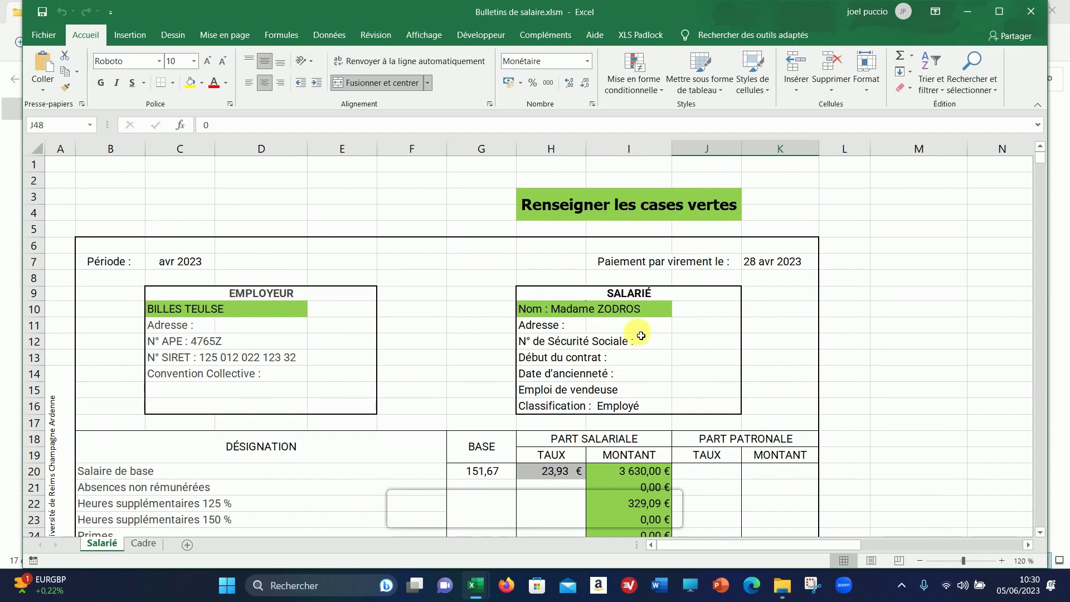
Step: Inspect the green input cells for the employer and employee names on the Salarié payslip
{"action": "scroll", "coordinate": [594, 364], "scroll_direction": "down", "scroll_amount": 1}
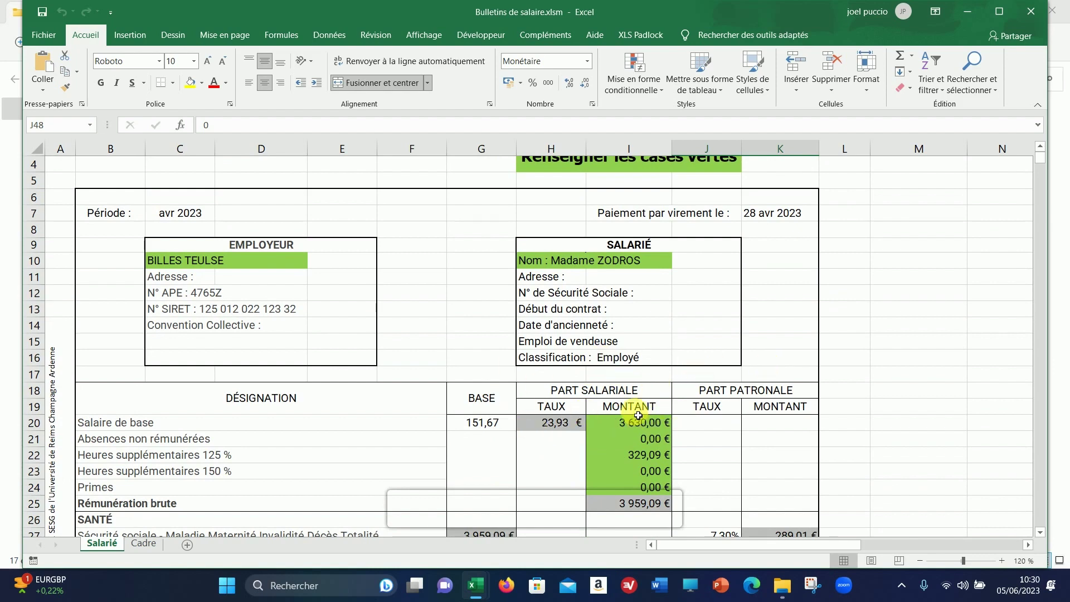
{"action": "left_click", "coordinate": [600, 261]}
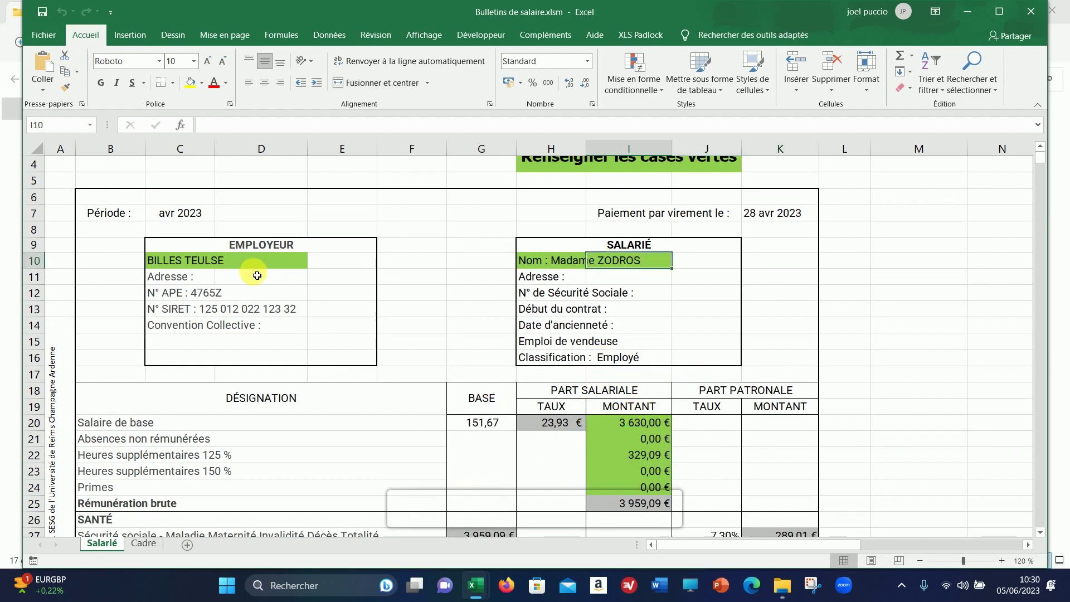
{"action": "left_click", "coordinate": [199, 263]}
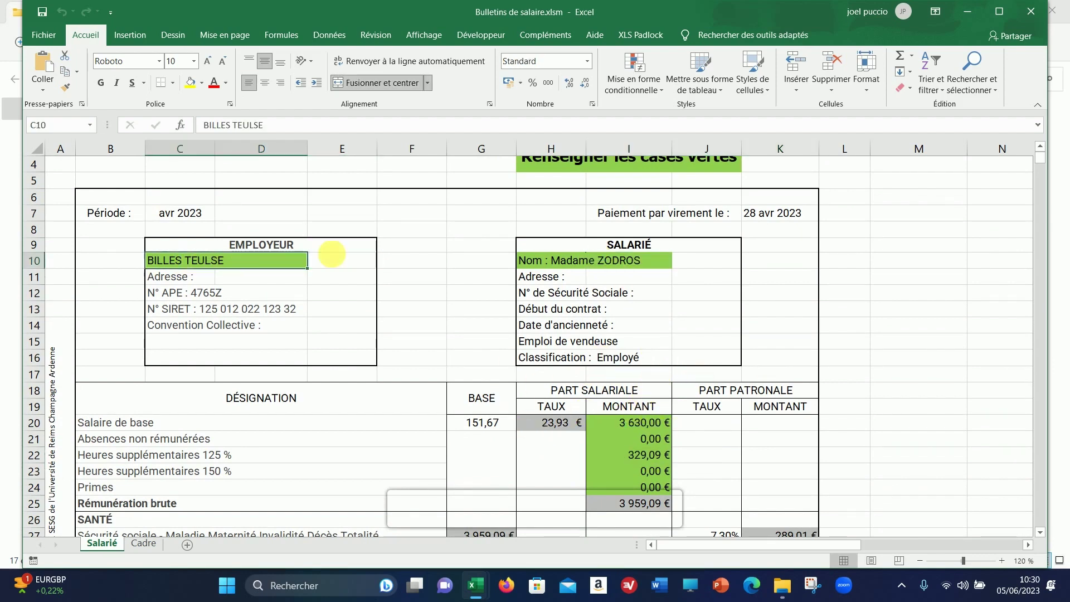
{"action": "left_click", "coordinate": [605, 261]}
{"action": "scroll", "coordinate": [605, 273], "scroll_direction": "down", "scroll_amount": 3}
Step: Set the base salary amount in I20 to 1850 and clear the 125 % overtime amount in I22
{"action": "left_click", "coordinate": [645, 283]}
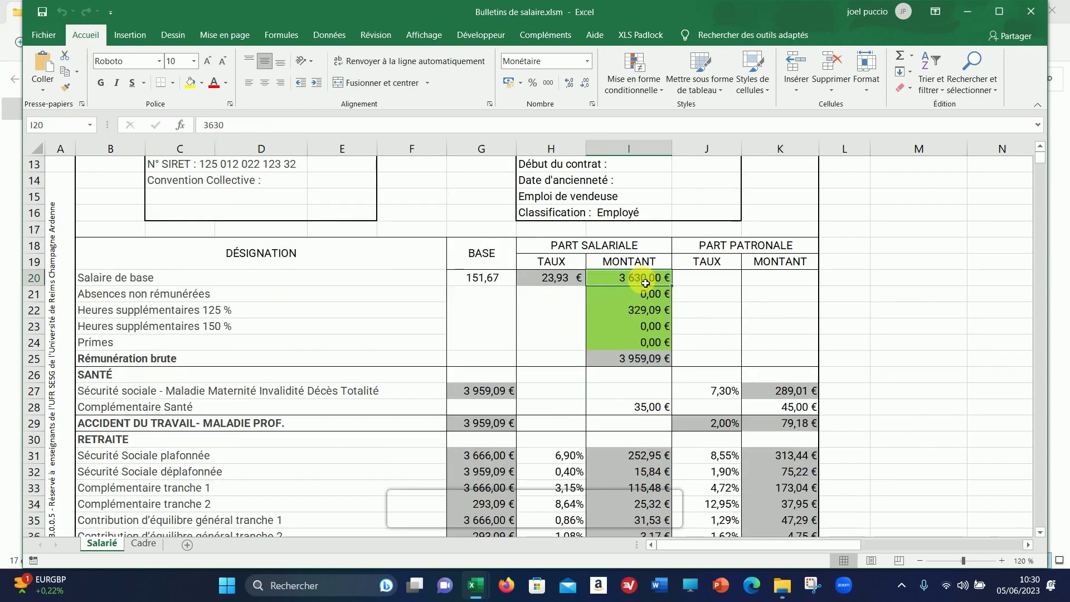
{"action": "type", "text": "1850"}
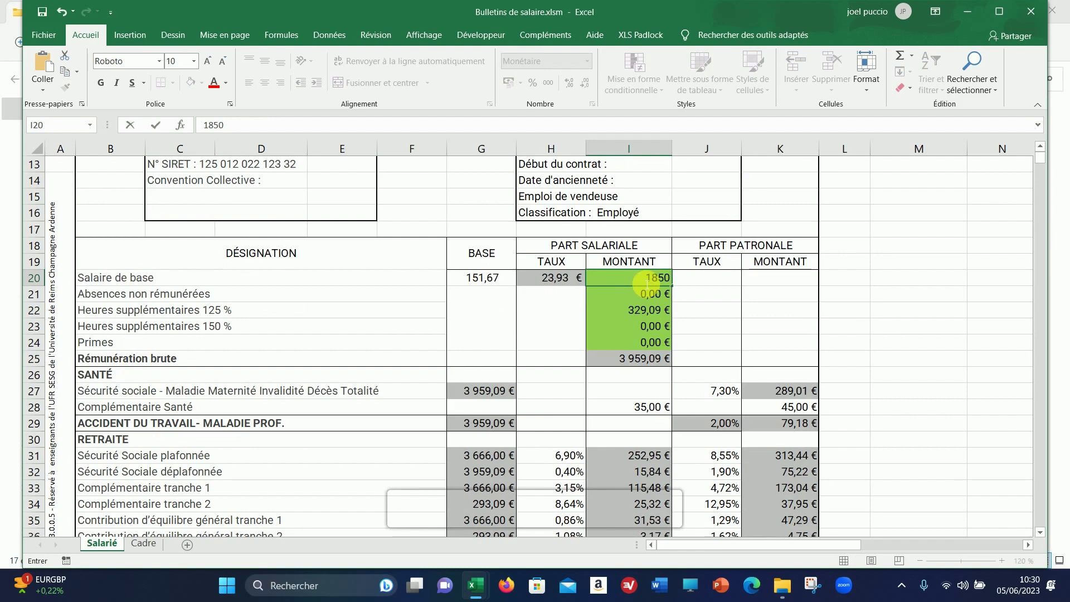
{"action": "key", "text": "Return"}
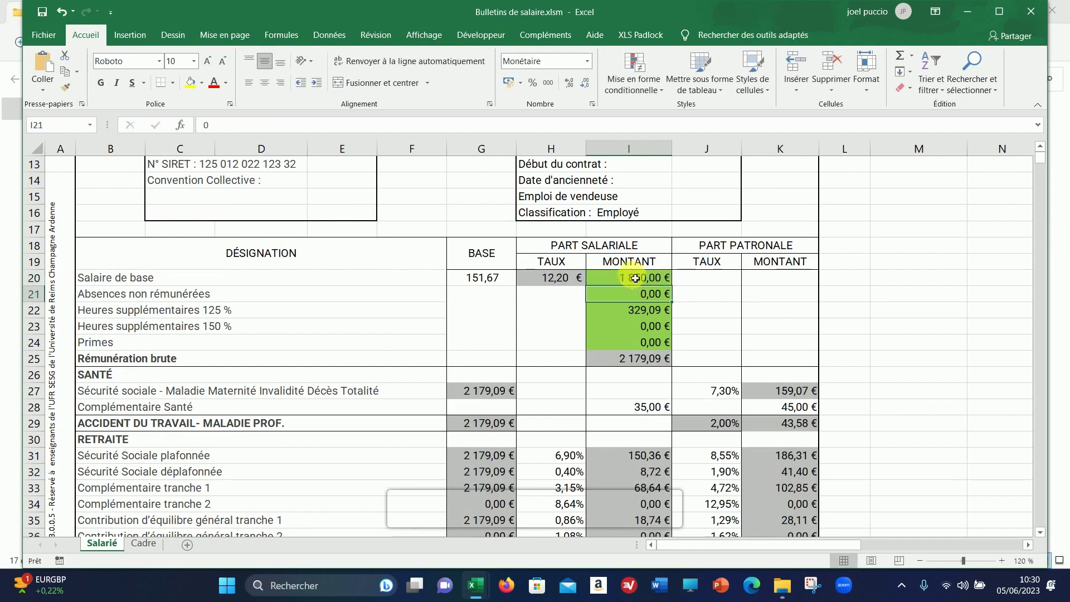
{"action": "left_click", "coordinate": [639, 318]}
{"action": "key", "text": "Delete"}
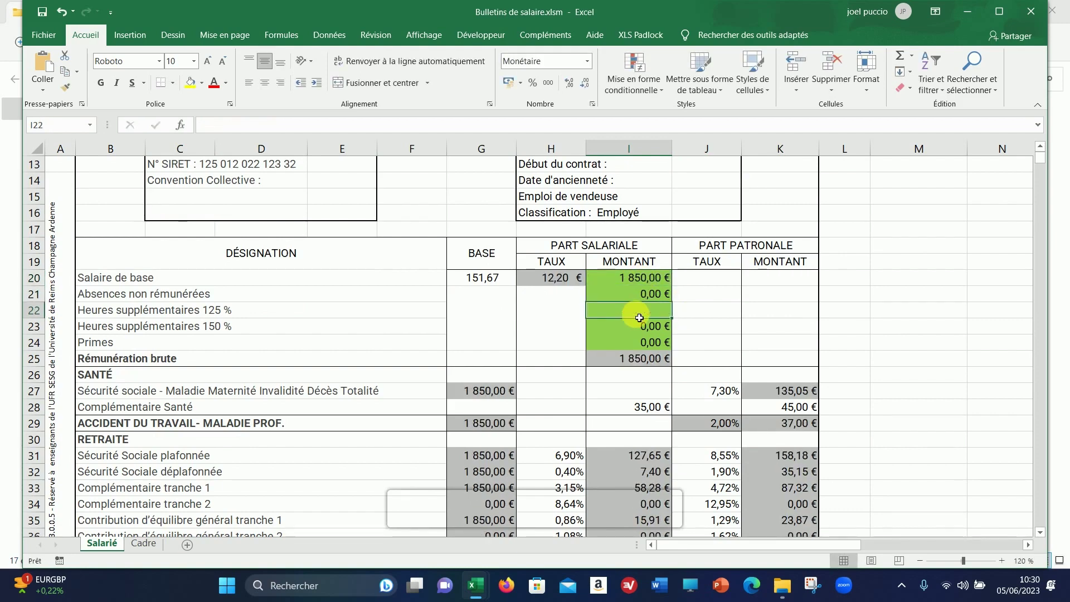
{"action": "left_click", "coordinate": [734, 326]}
Step: Set the Prélèvement à la source rate on the Salarié payslip to 4 % and review the recalculated contributions
{"action": "scroll", "coordinate": [829, 327], "scroll_direction": "down", "scroll_amount": 5}
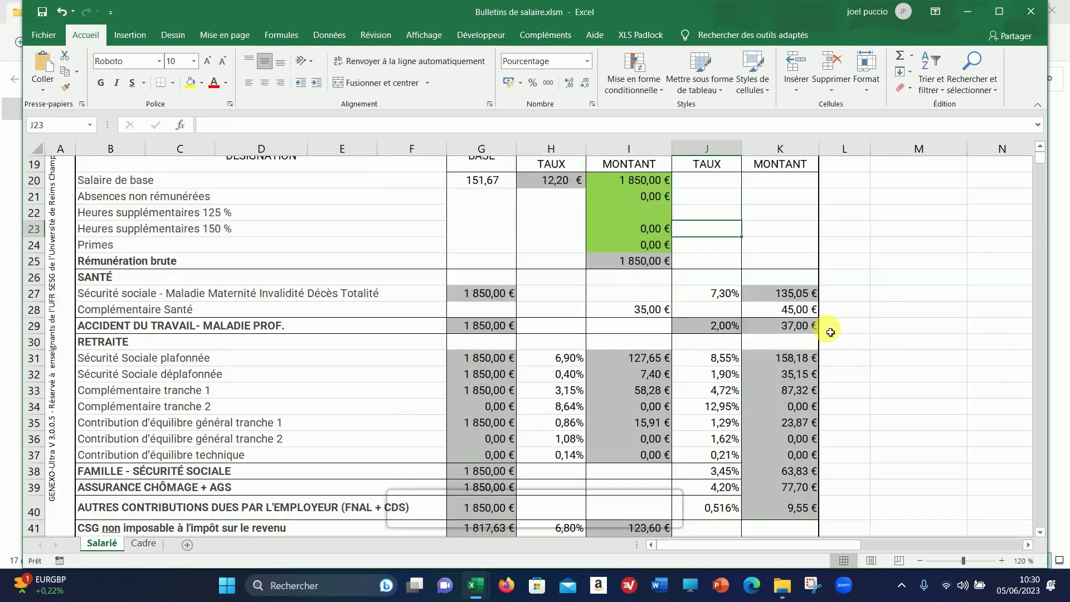
{"action": "scroll", "coordinate": [883, 353], "scroll_direction": "down", "scroll_amount": 1}
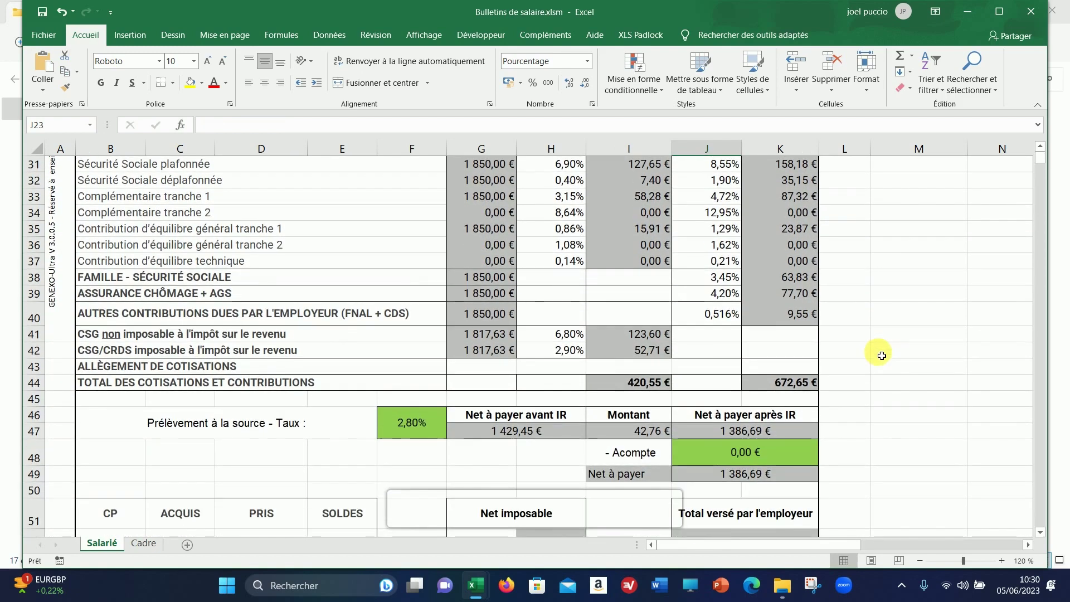
{"action": "left_click", "coordinate": [412, 430]}
{"action": "type", "text": "4"}
{"action": "key", "text": "Return"}
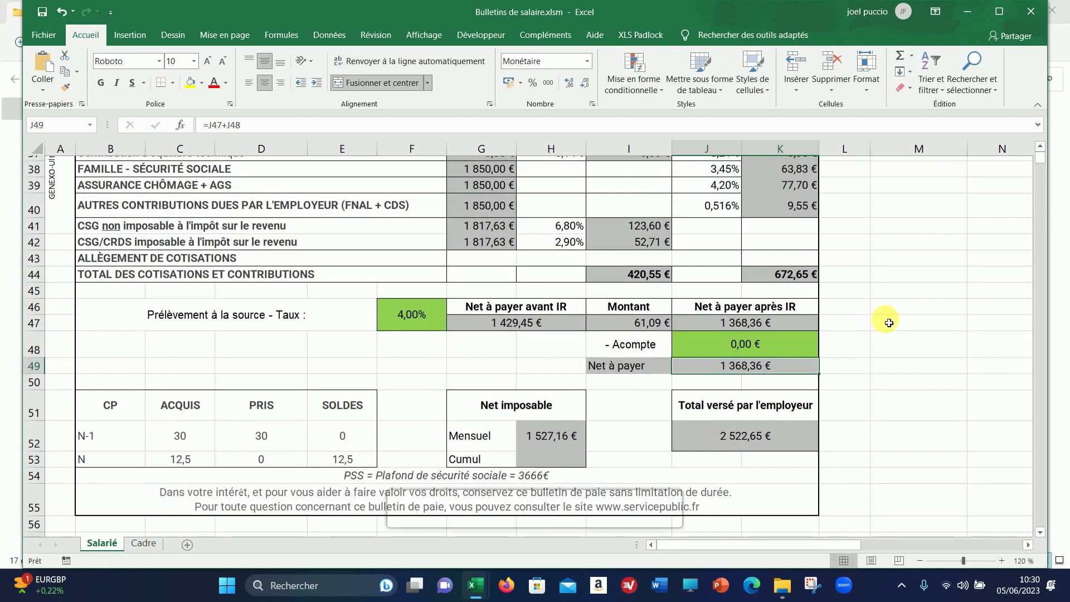
{"action": "scroll", "coordinate": [888, 323], "scroll_direction": "up", "scroll_amount": 1}
{"action": "scroll", "coordinate": [889, 322], "scroll_direction": "up", "scroll_amount": 8}
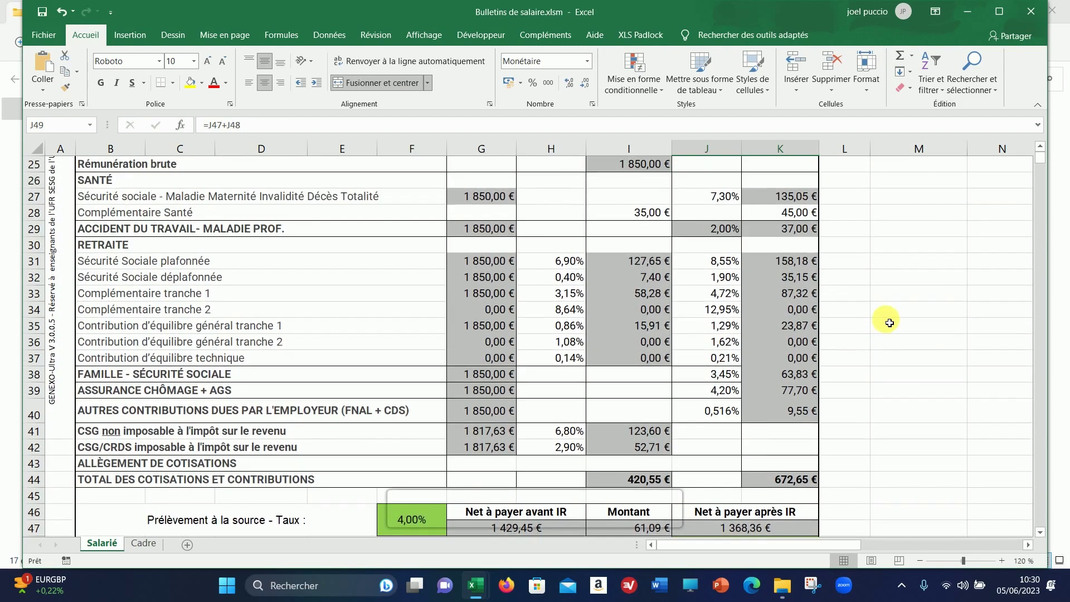
Step: Look over the Salarié payslip, preview how the sheet prints on a page, and return to the worksheet
{"action": "scroll", "coordinate": [889, 323], "scroll_direction": "up", "scroll_amount": 4}
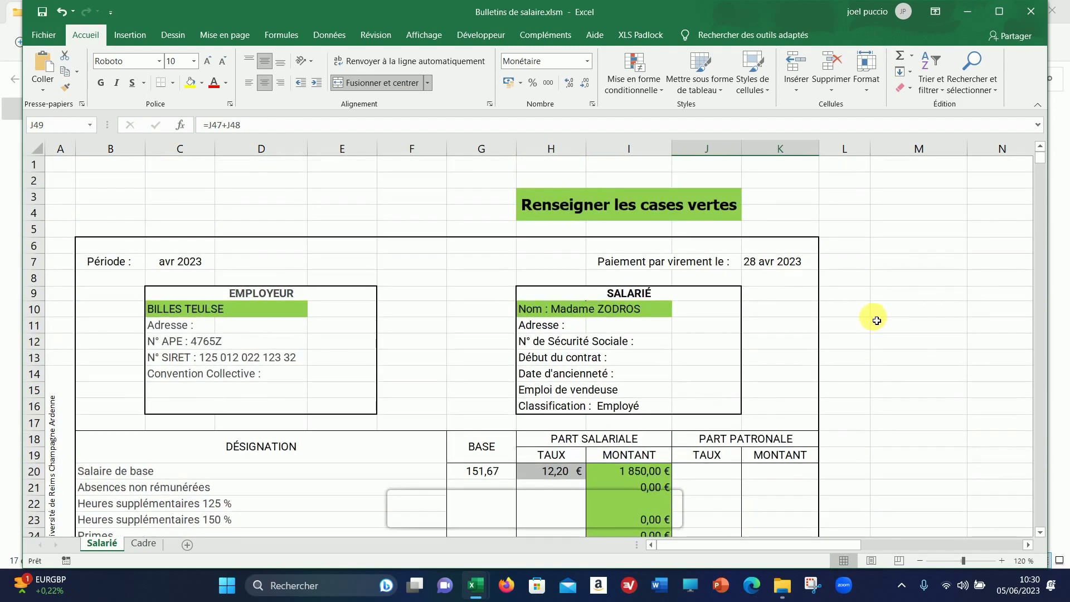
{"action": "scroll", "coordinate": [876, 321], "scroll_direction": "down", "scroll_amount": 1}
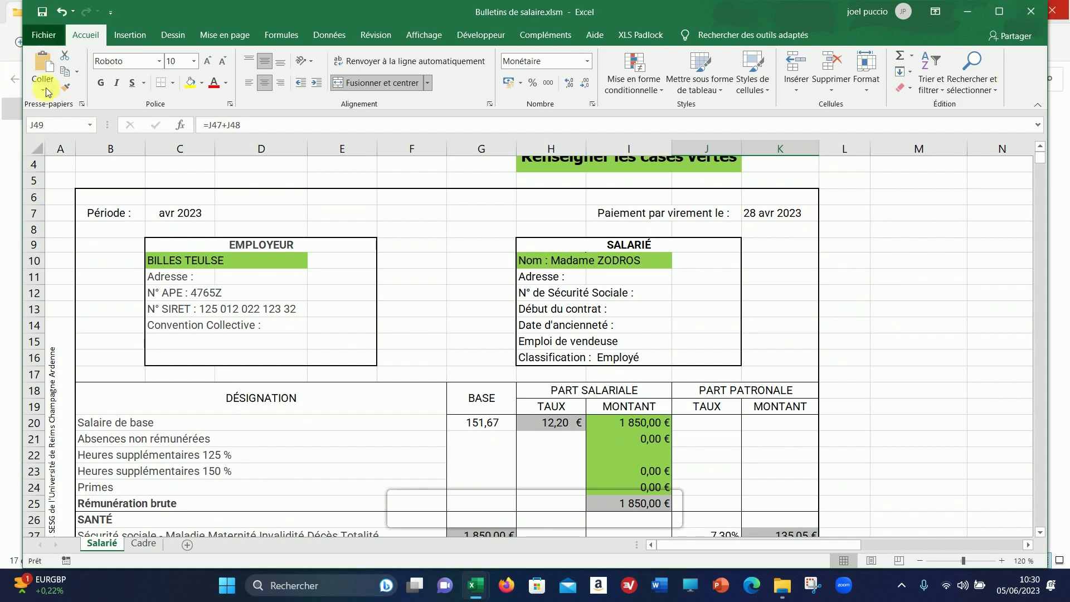
{"action": "left_click", "coordinate": [44, 35]}
{"action": "left_click", "coordinate": [70, 277]}
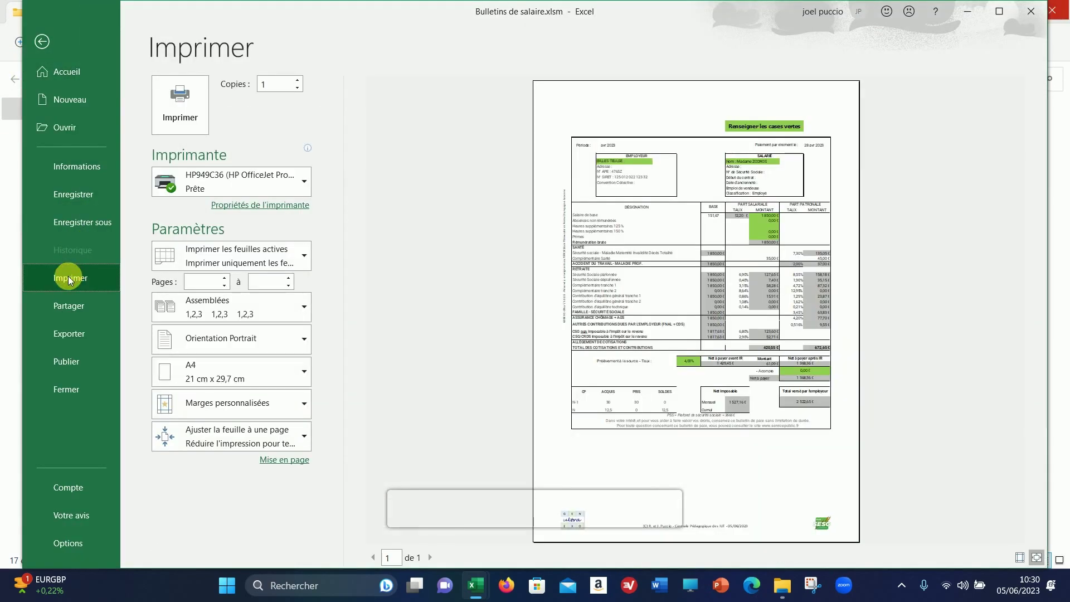
{"action": "left_click", "coordinate": [42, 40]}
{"action": "left_click", "coordinate": [44, 36]}
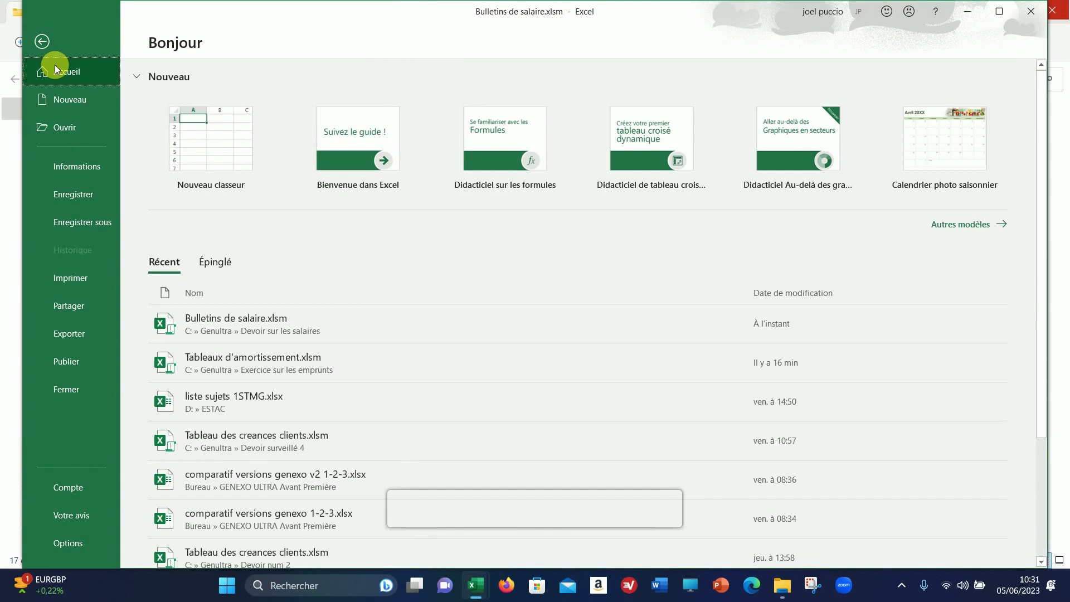
{"action": "left_click", "coordinate": [40, 42]}
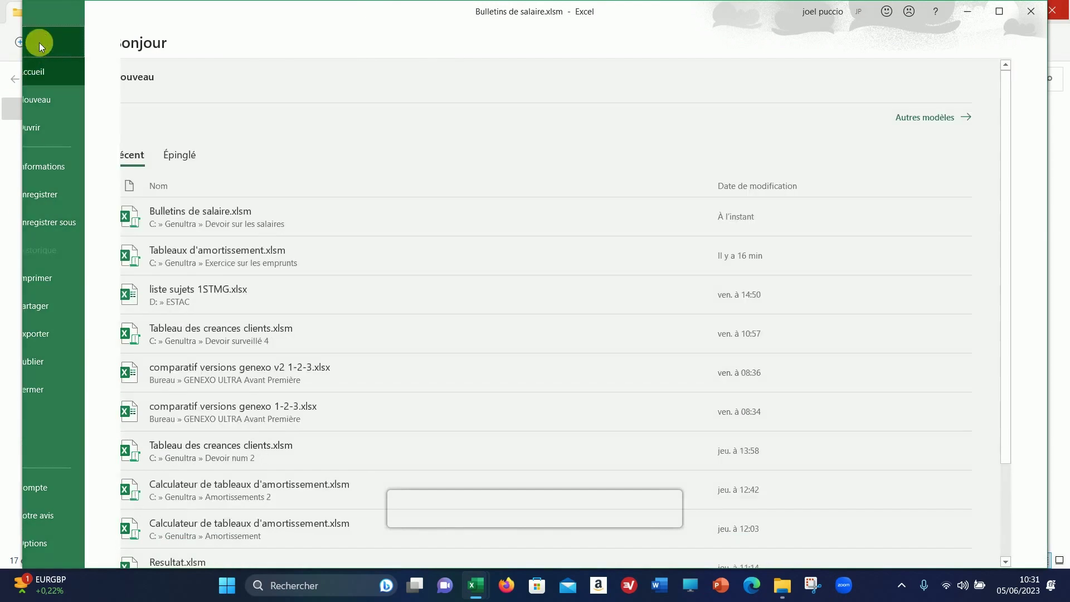
Step: Close the Bulletins de salaire workbook and open 2 - Explications Bulletin cadre 1.pdf from the Devoir sur les salaires folder
{"action": "left_click", "coordinate": [1034, 12]}
{"action": "left_click", "coordinate": [543, 313]}
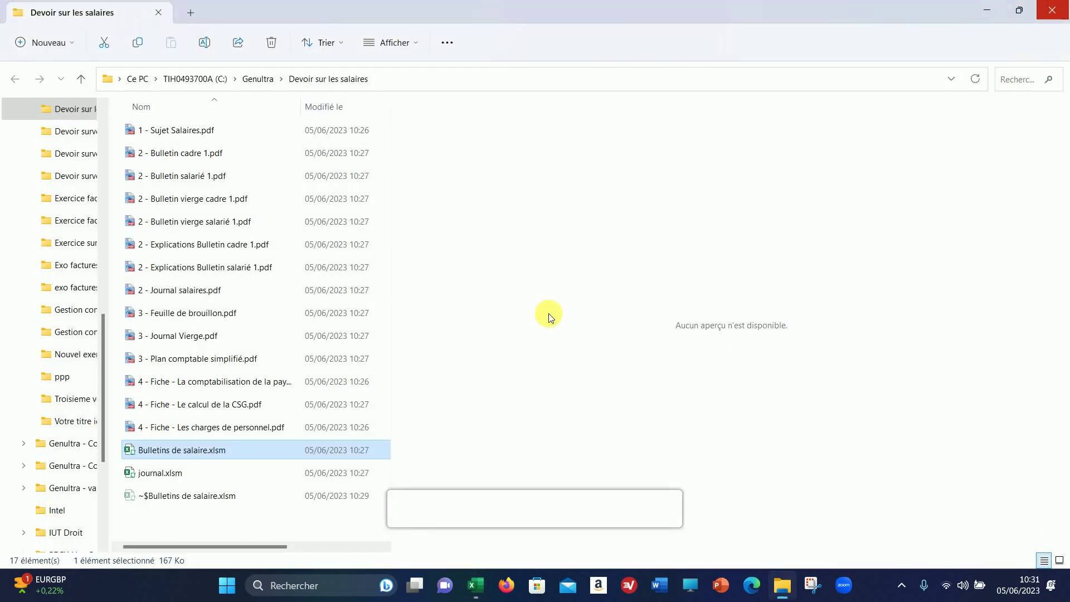
{"action": "left_click", "coordinate": [221, 248]}
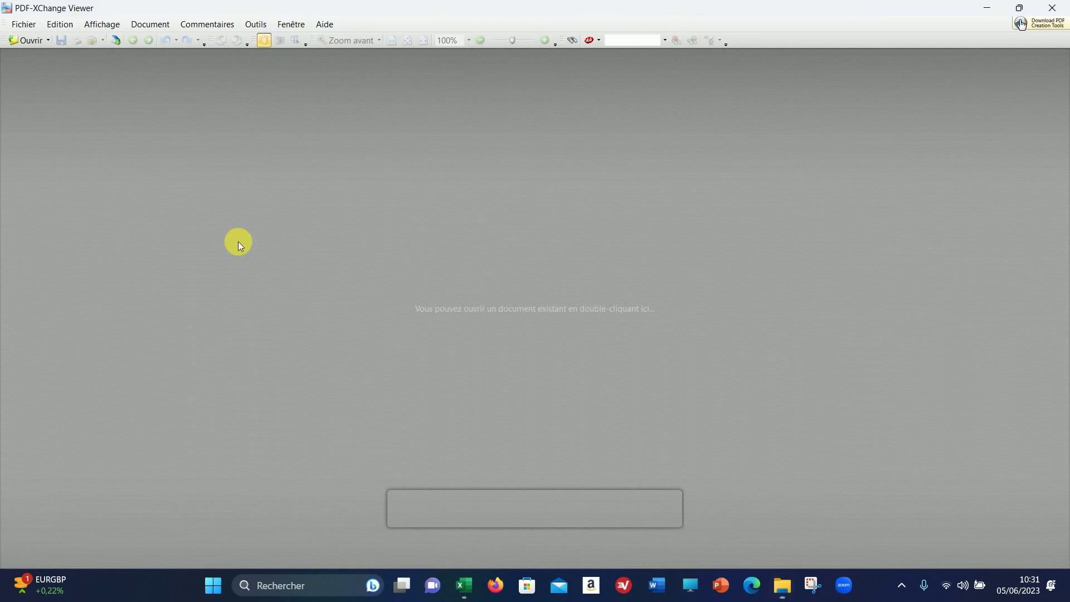
Step: Examine the payslip summary and the calculation of the CSG base in the cadre explanation PDF
{"action": "scroll", "coordinate": [677, 363], "scroll_direction": "up", "scroll_amount": 2}
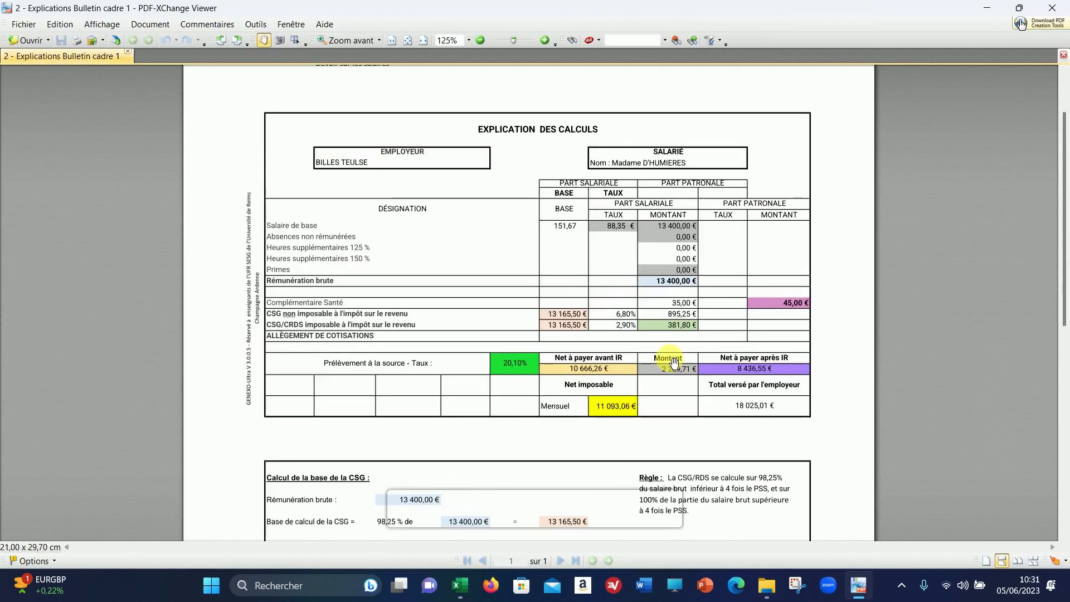
{"action": "scroll", "coordinate": [673, 363], "scroll_direction": "down", "scroll_amount": 1}
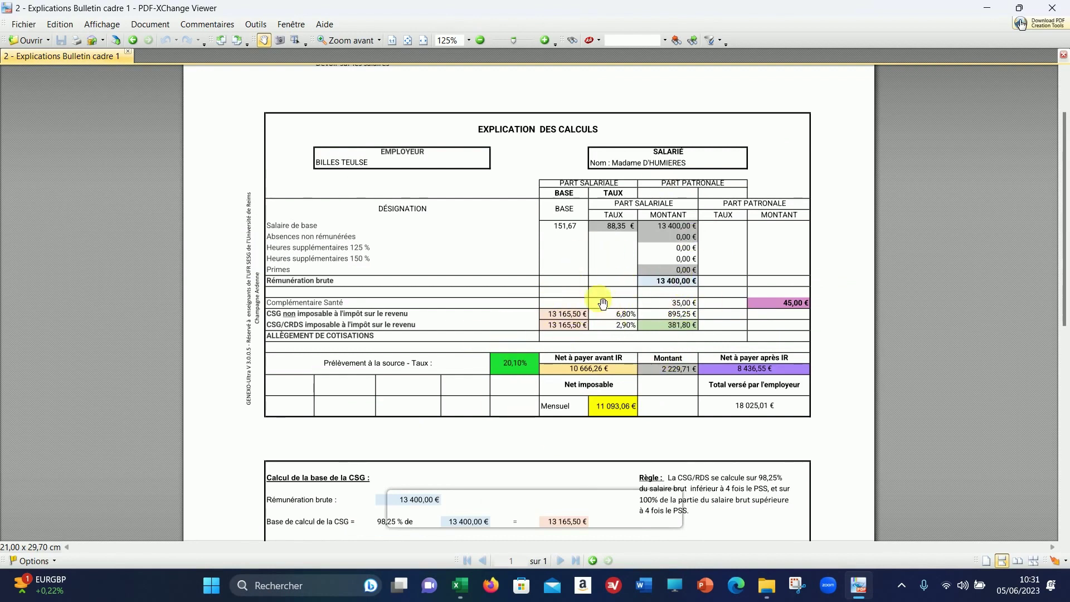
{"action": "scroll", "coordinate": [602, 304], "scroll_direction": "down", "scroll_amount": 1}
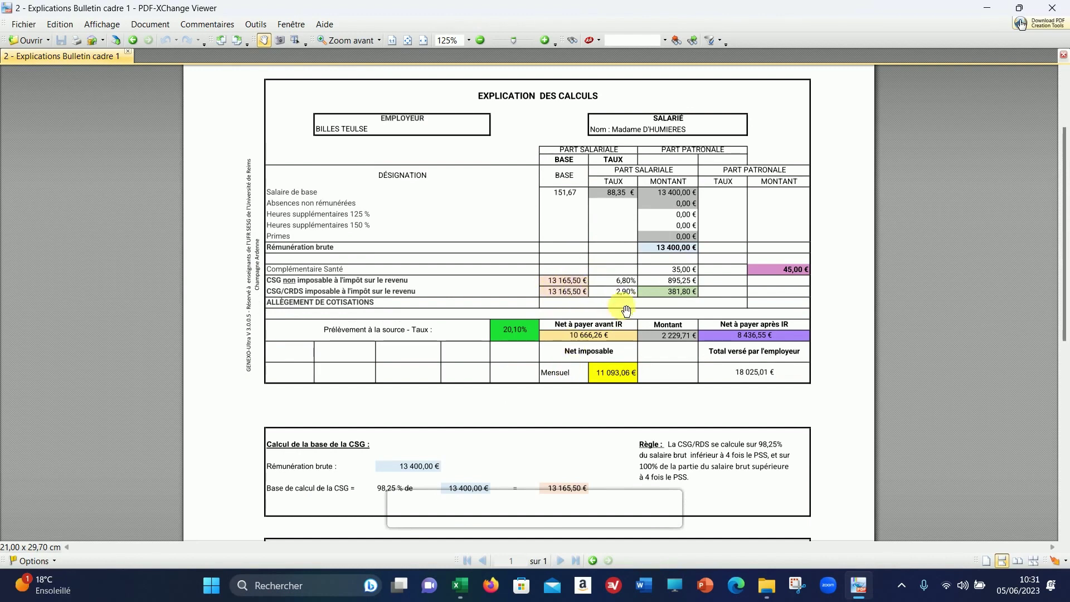
{"action": "scroll", "coordinate": [666, 317], "scroll_direction": "down", "scroll_amount": 1}
{"action": "scroll", "coordinate": [650, 301], "scroll_direction": "down", "scroll_amount": 1}
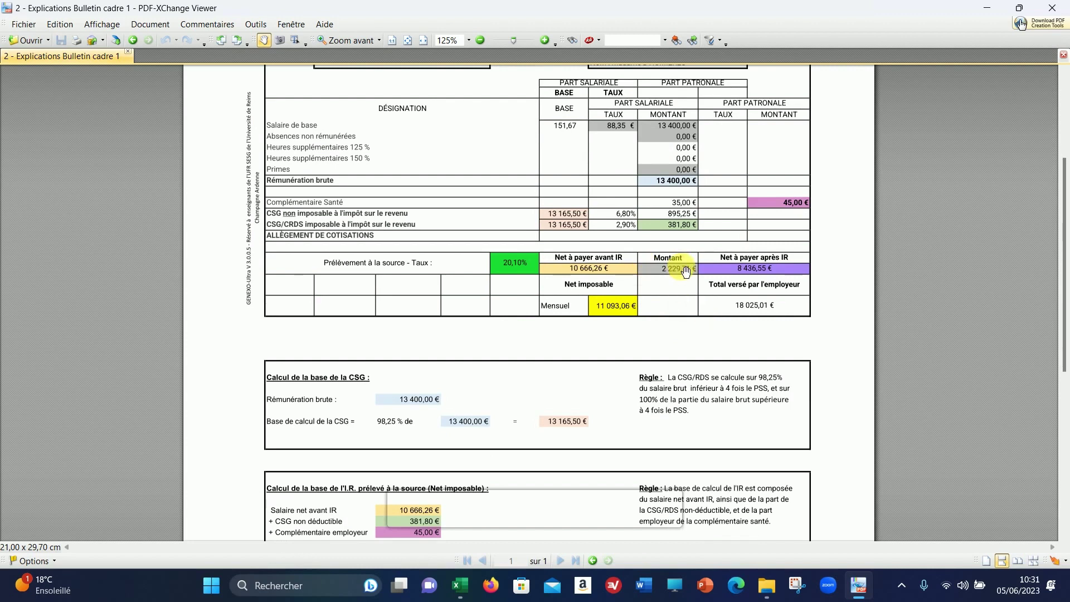
{"action": "scroll", "coordinate": [681, 281], "scroll_direction": "down", "scroll_amount": 1}
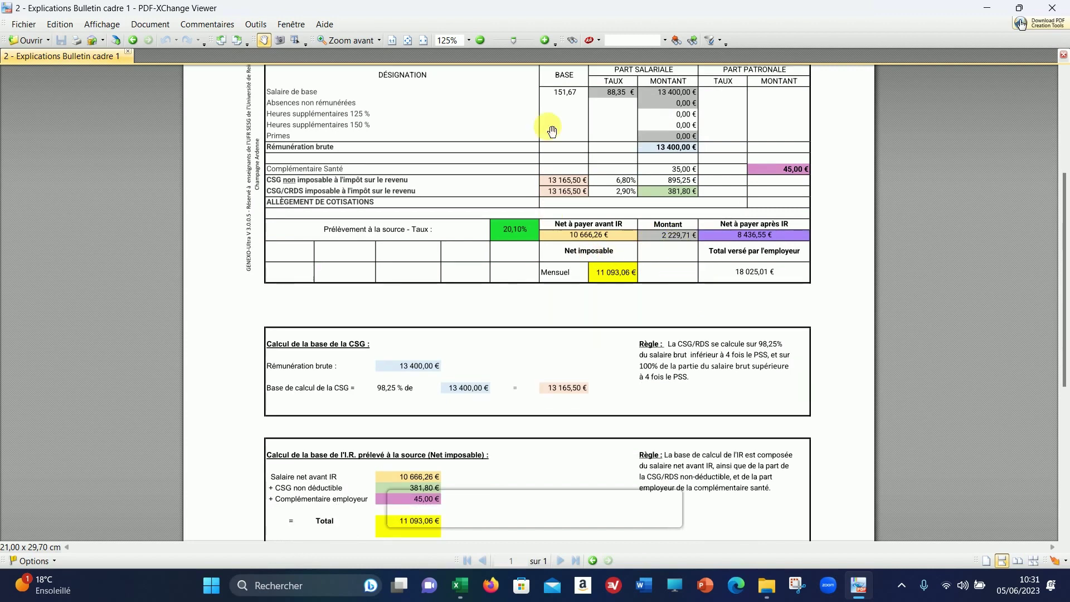
{"action": "scroll", "coordinate": [673, 115], "scroll_direction": "up", "scroll_amount": 1}
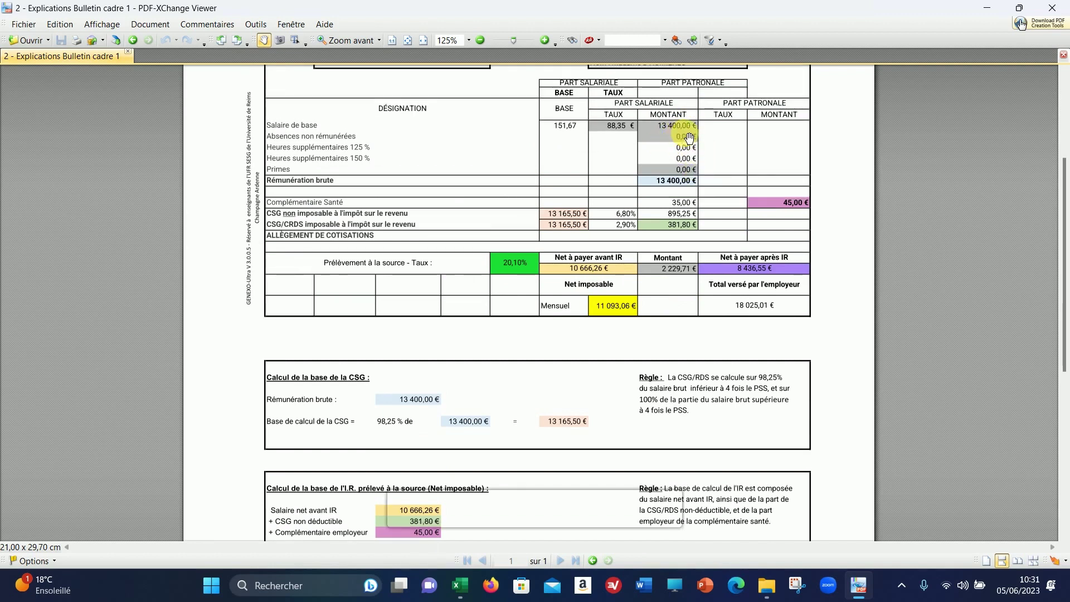
{"action": "scroll", "coordinate": [689, 137], "scroll_direction": "down", "scroll_amount": 1}
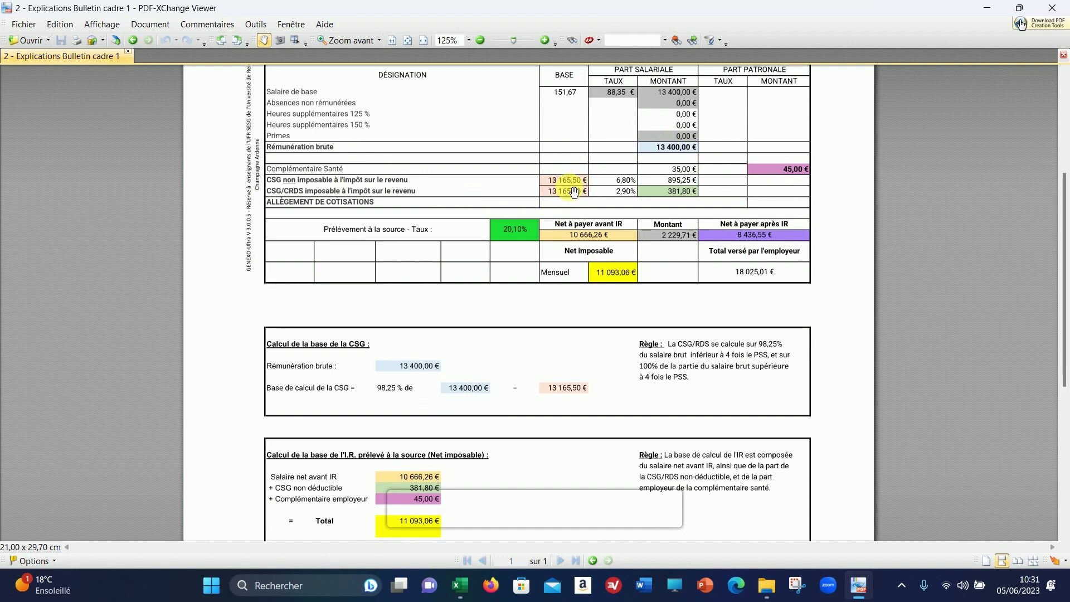
Step: Review the net imposable, prélèvement à la source and net à payer calculations for the cadre, then close the PDF
{"action": "scroll", "coordinate": [561, 191], "scroll_direction": "down", "scroll_amount": 2}
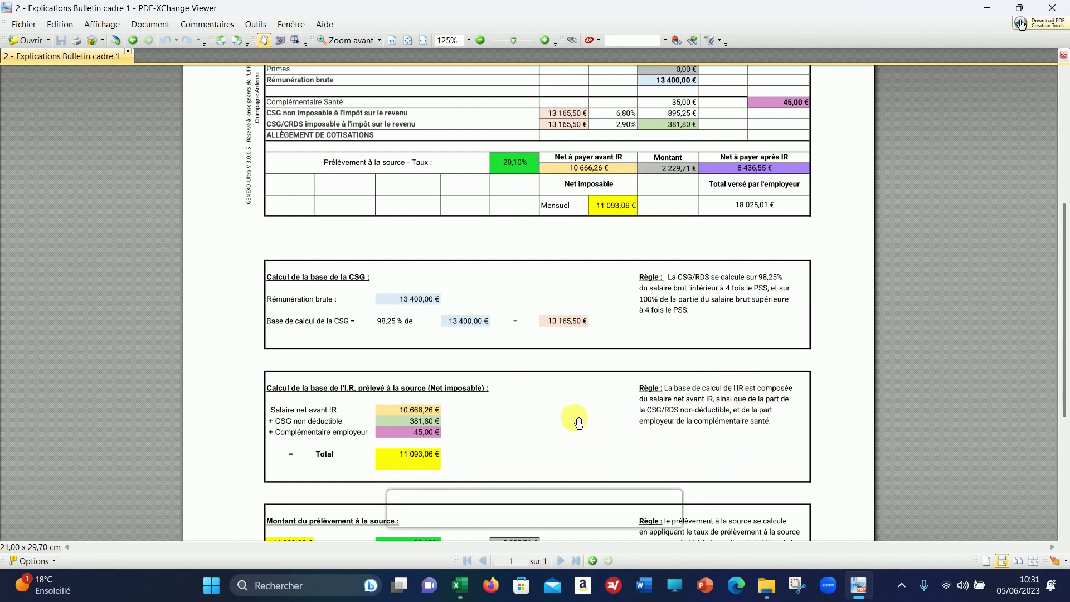
{"action": "scroll", "coordinate": [578, 421], "scroll_direction": "down", "scroll_amount": 3}
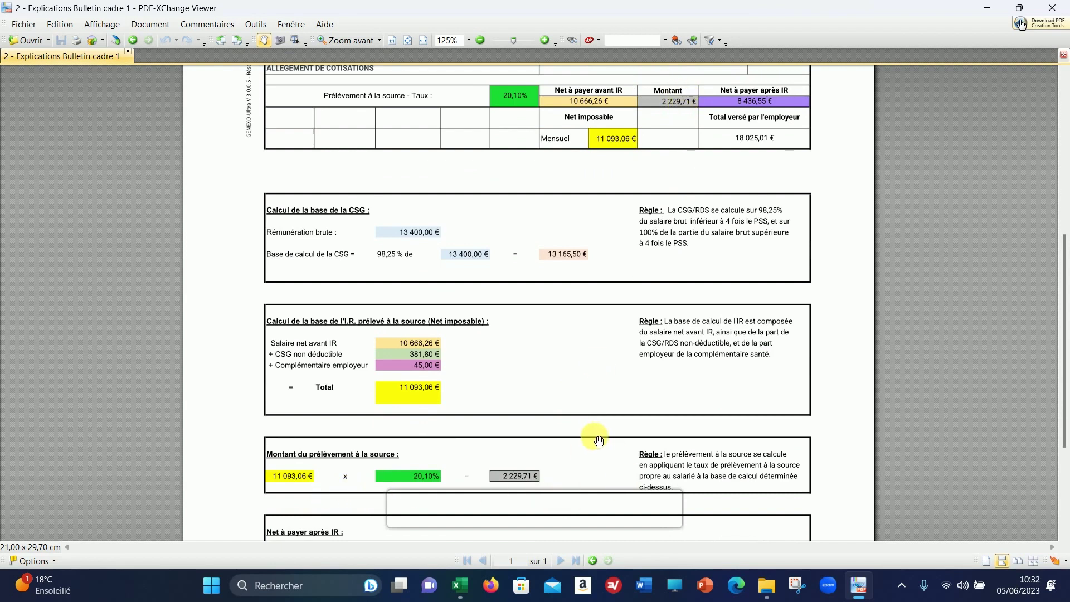
{"action": "scroll", "coordinate": [593, 437], "scroll_direction": "down", "scroll_amount": 3}
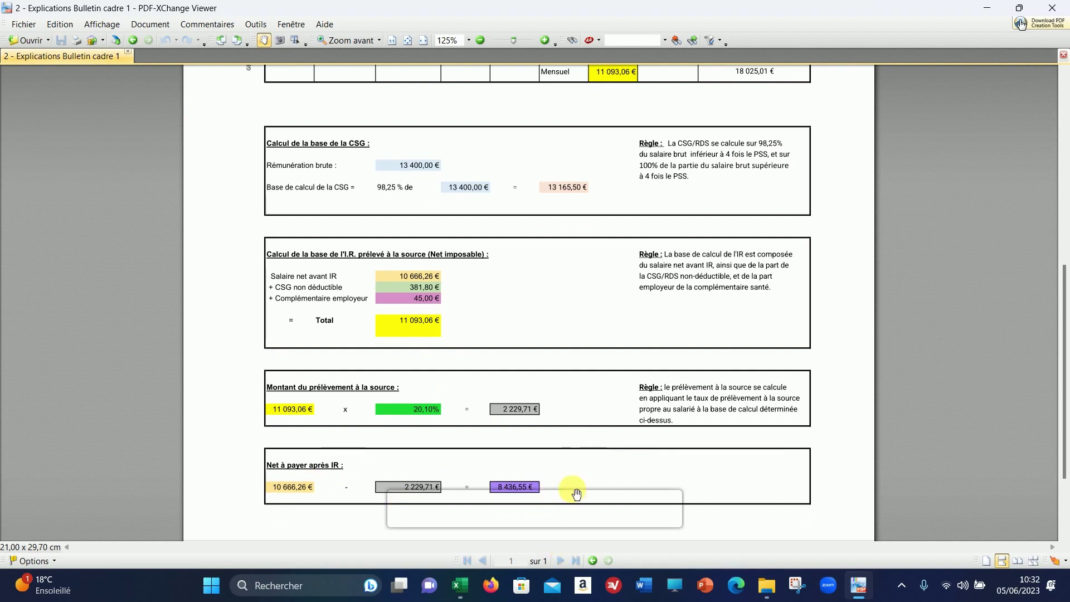
{"action": "scroll", "coordinate": [690, 497], "scroll_direction": "down", "scroll_amount": 3}
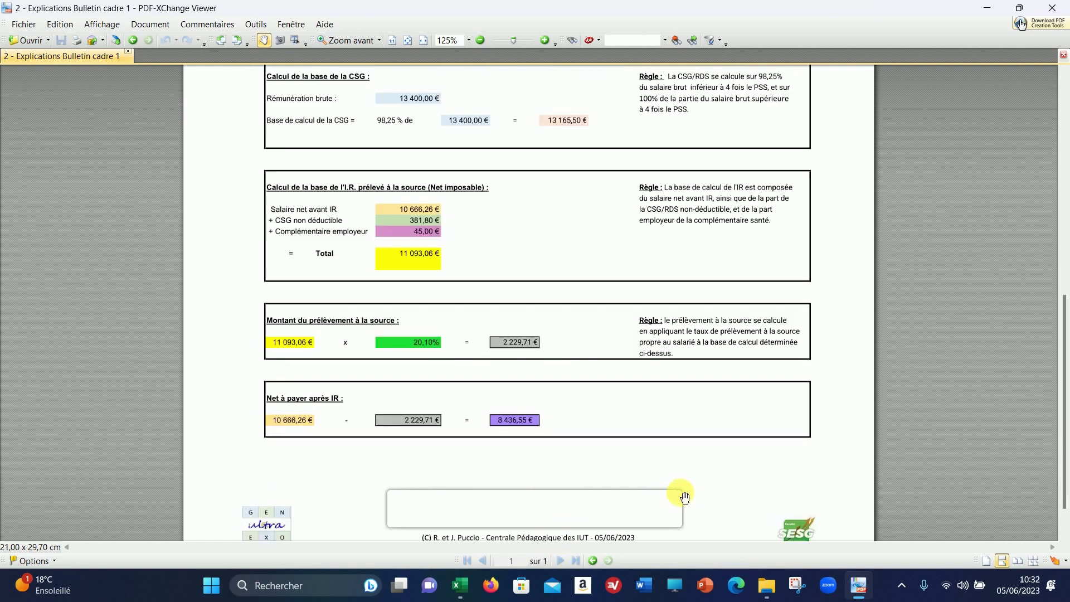
{"action": "scroll", "coordinate": [685, 495], "scroll_direction": "up", "scroll_amount": 2}
{"action": "scroll", "coordinate": [684, 496], "scroll_direction": "up", "scroll_amount": 5}
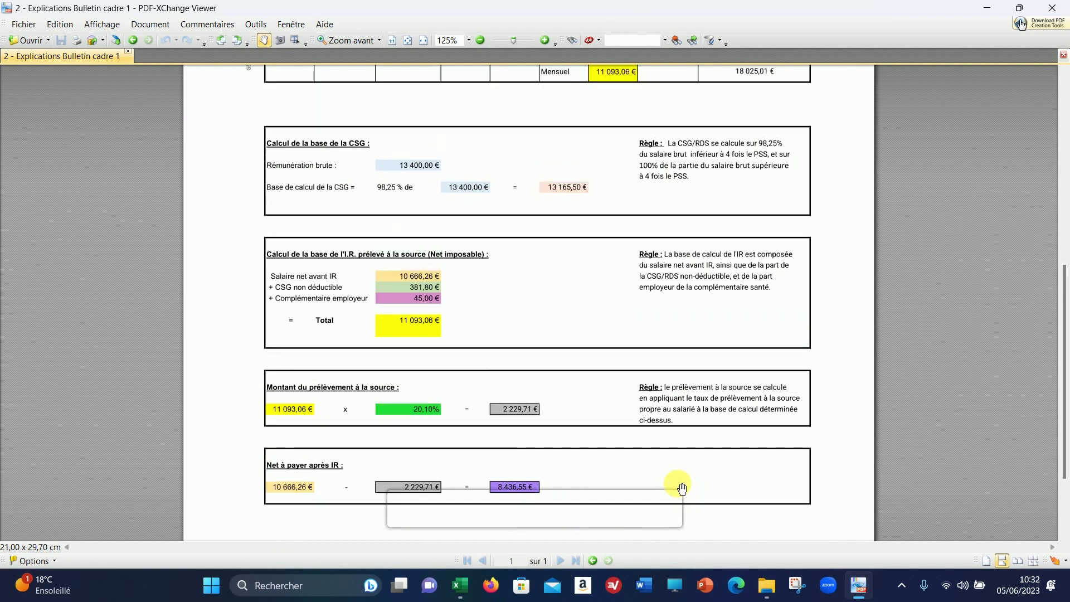
{"action": "scroll", "coordinate": [674, 490], "scroll_direction": "up", "scroll_amount": 15}
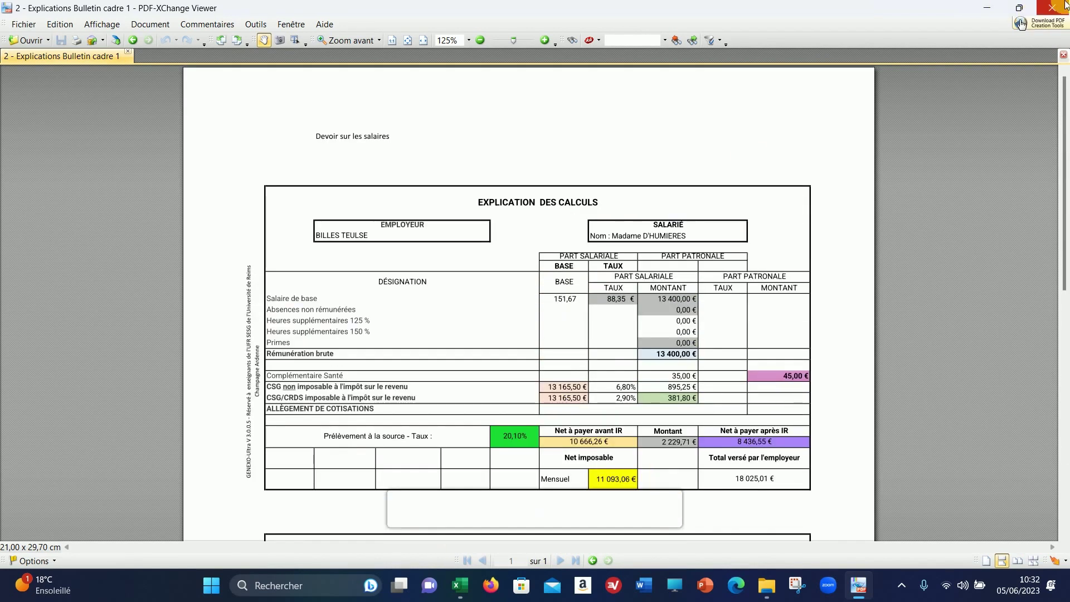
{"action": "left_click", "coordinate": [998, 6]}
Step: Open 2 - Explications Bulletin salarié 1.pdf, review its calculations from top to bottom, and close it
{"action": "double_click", "coordinate": [272, 269]}
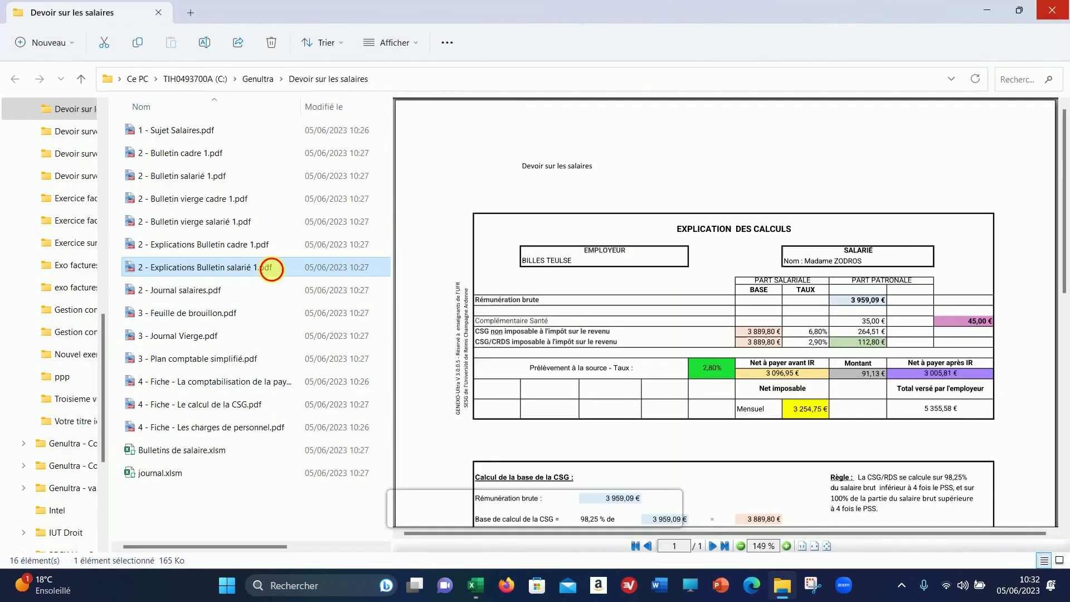
{"action": "scroll", "coordinate": [675, 405], "scroll_direction": "up", "scroll_amount": 2}
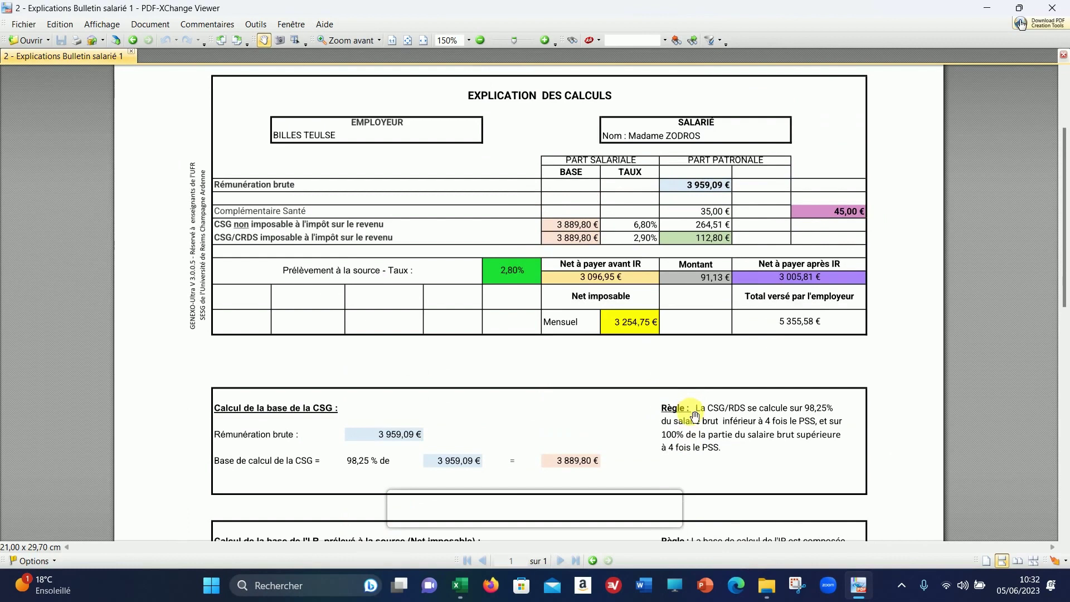
{"action": "scroll", "coordinate": [695, 416], "scroll_direction": "down", "scroll_amount": 10}
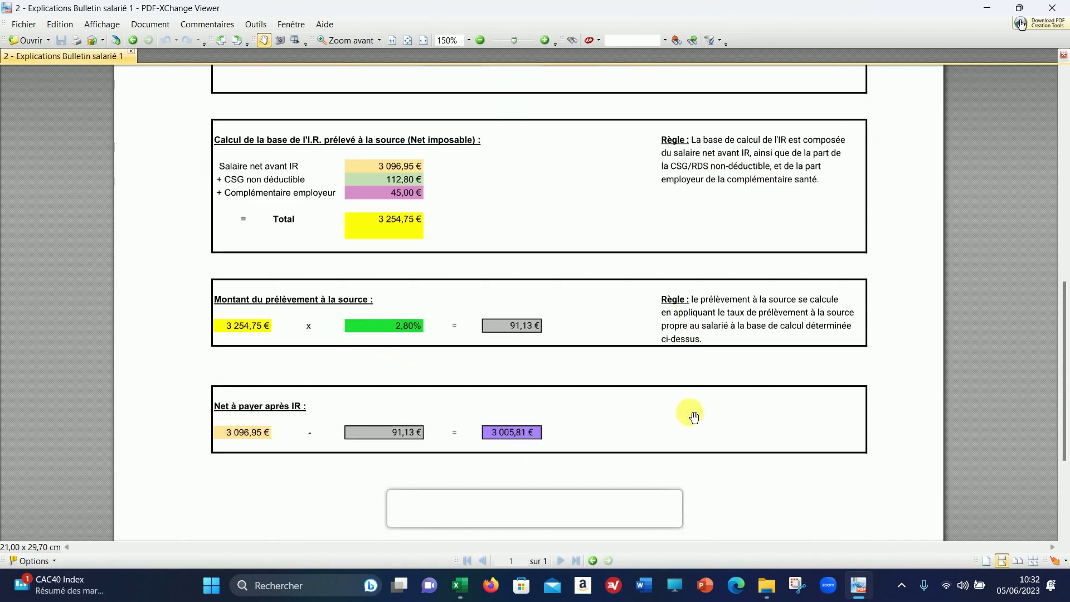
{"action": "scroll", "coordinate": [724, 404], "scroll_direction": "down", "scroll_amount": 1}
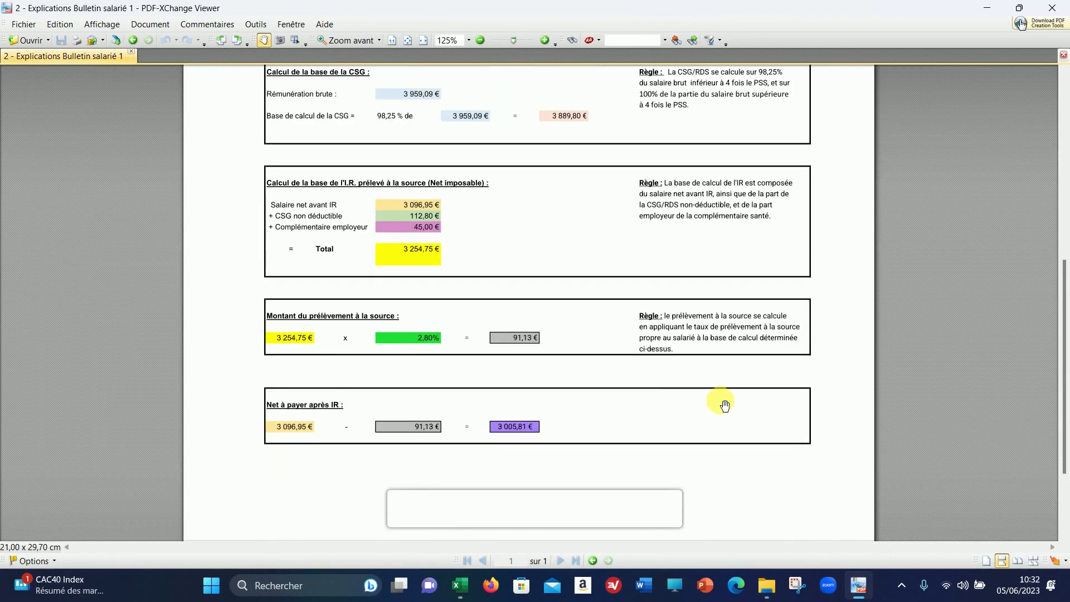
{"action": "scroll", "coordinate": [755, 404], "scroll_direction": "up", "scroll_amount": 8}
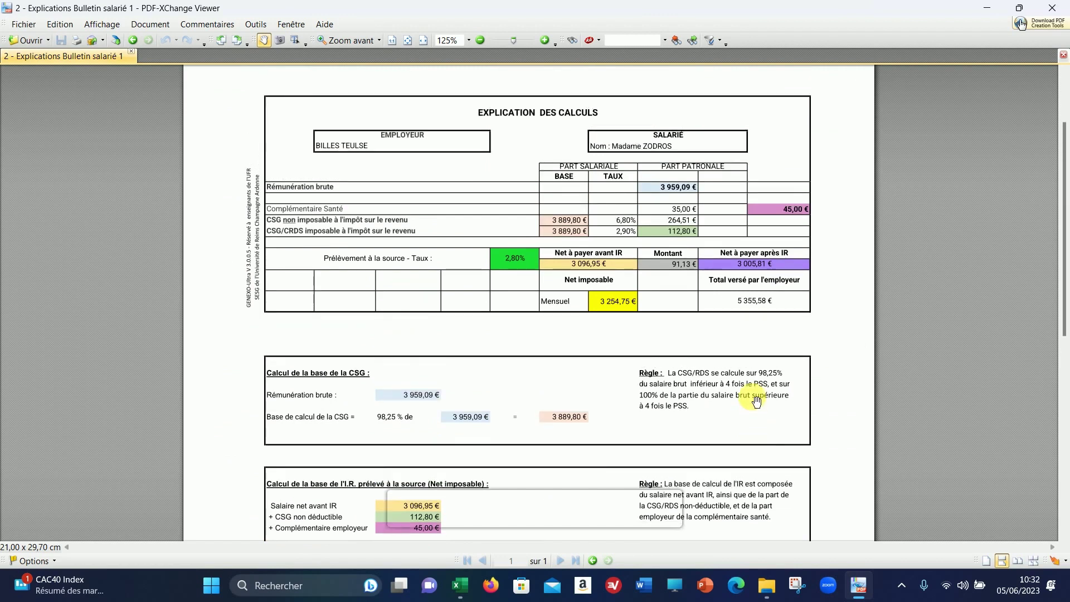
{"action": "scroll", "coordinate": [756, 399], "scroll_direction": "down", "scroll_amount": 2}
{"action": "scroll", "coordinate": [759, 397], "scroll_direction": "up", "scroll_amount": 3}
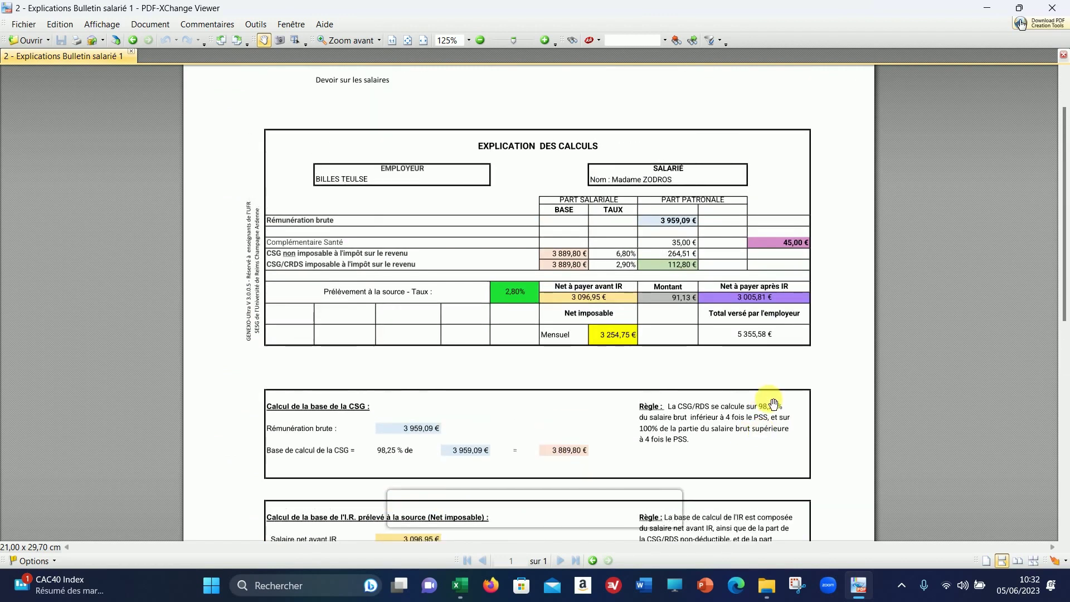
{"action": "left_click", "coordinate": [1051, 10]}
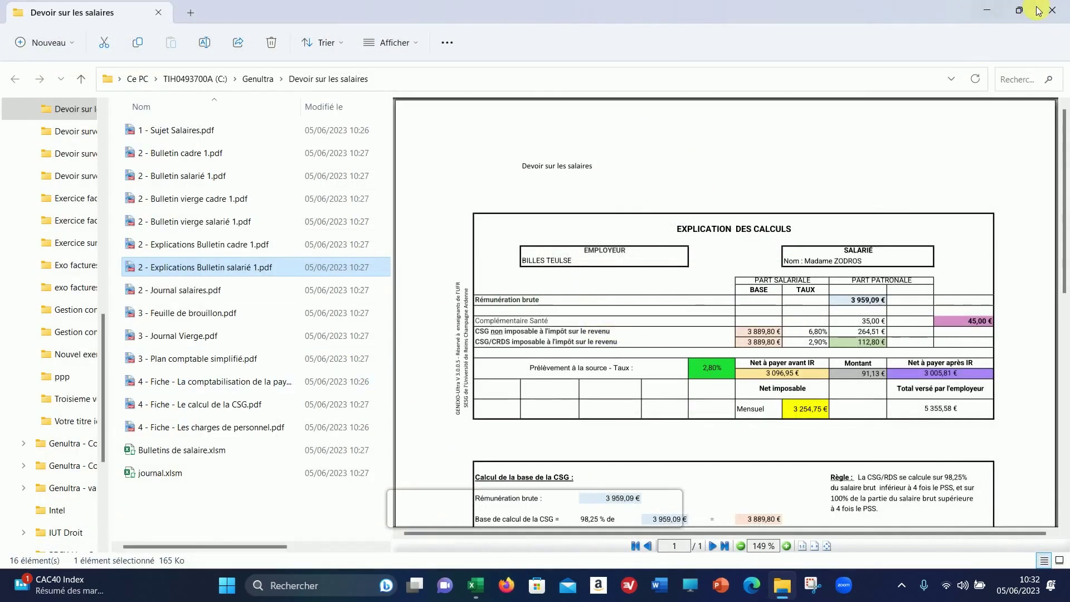
Step: Return to GENEXO Ultra, open the salary exercise generator and set the subject title to "salaires 2"
{"action": "left_click", "coordinate": [1039, 10]}
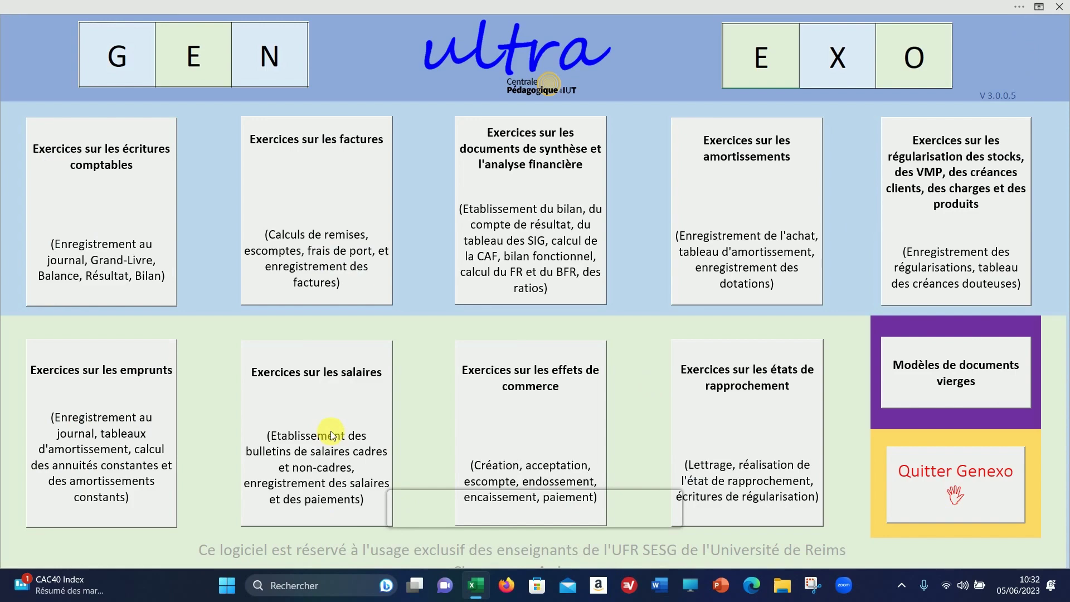
{"action": "left_click", "coordinate": [305, 418]}
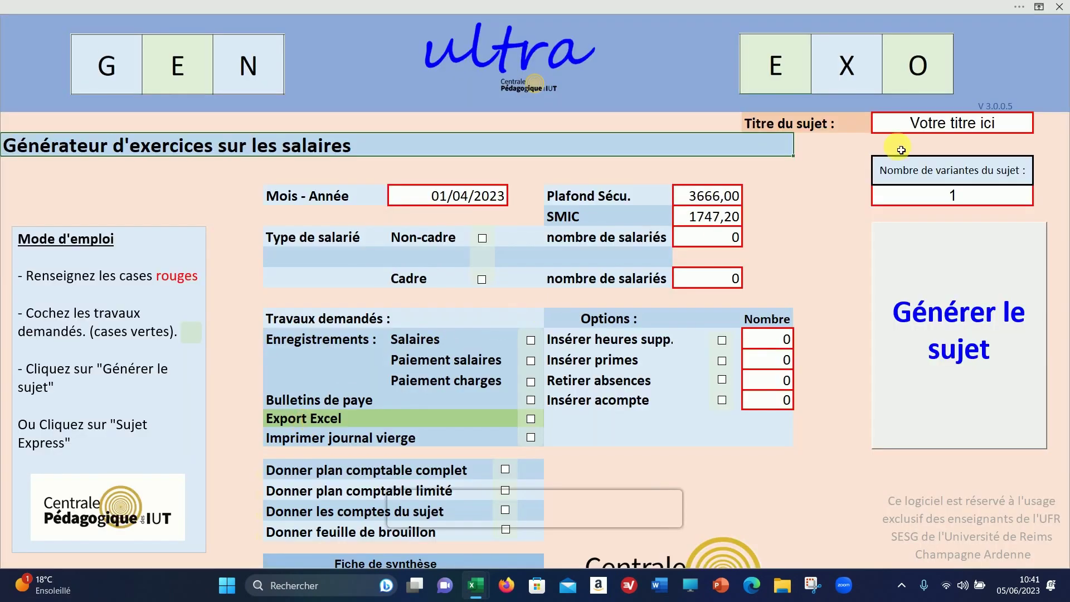
{"action": "left_click", "coordinate": [931, 130]}
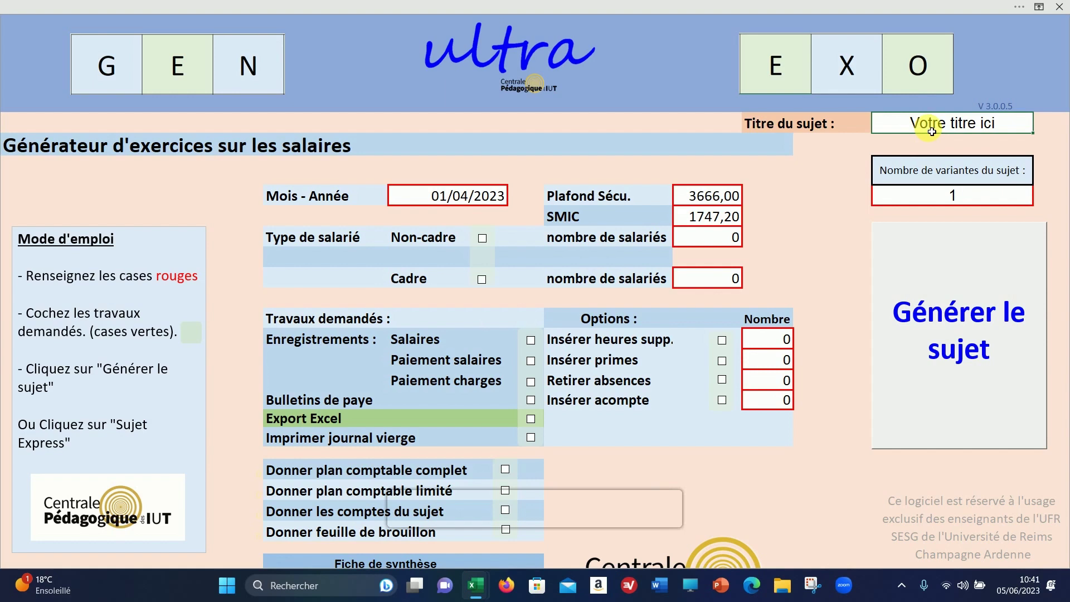
{"action": "type", "text": "salair"}
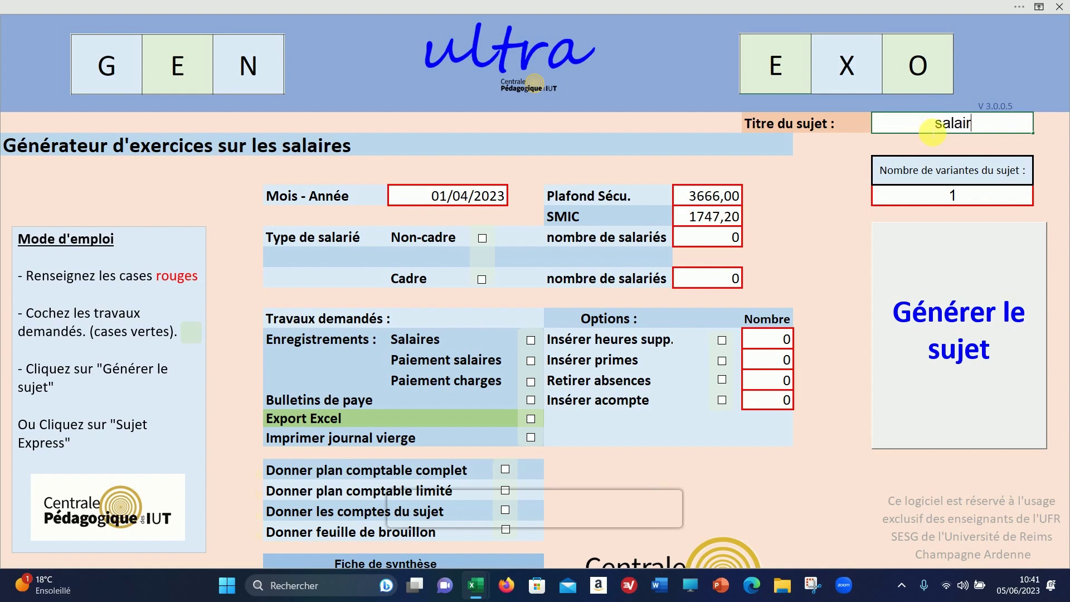
{"action": "type", "text": "es 2"}
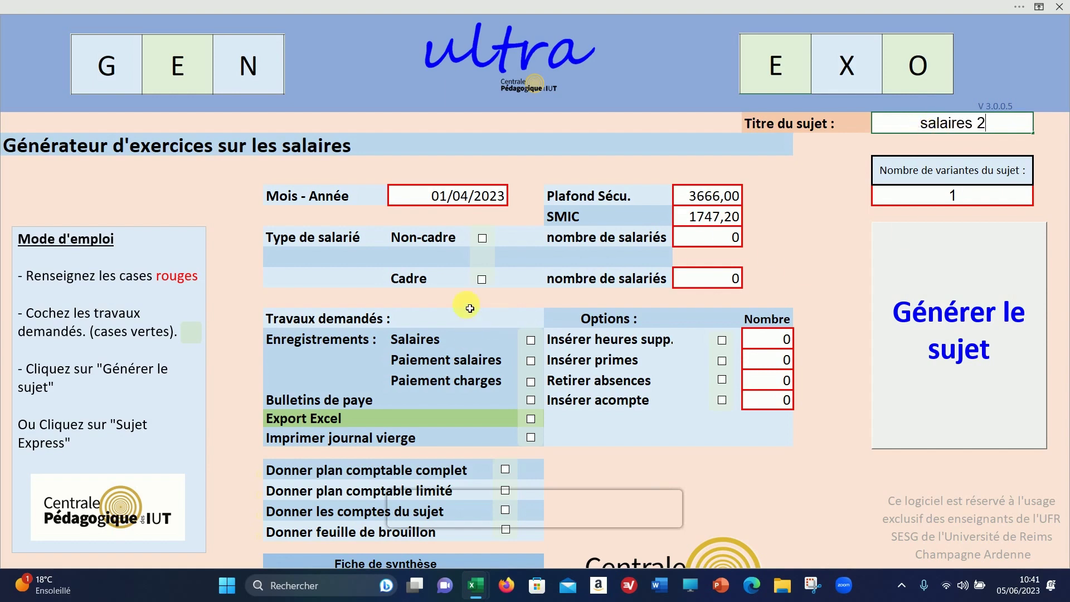
Step: Request Bulletins de paye for 1 non-cadre employee with 1 inserted acompte, and generate the subject
{"action": "left_click", "coordinate": [711, 241]}
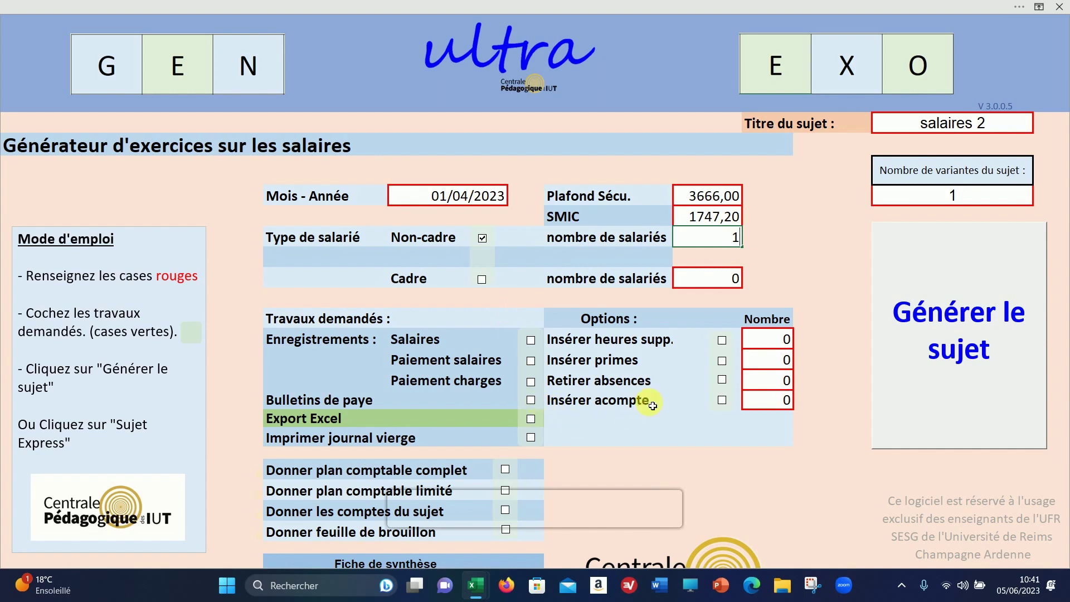
{"action": "left_click", "coordinate": [730, 407]}
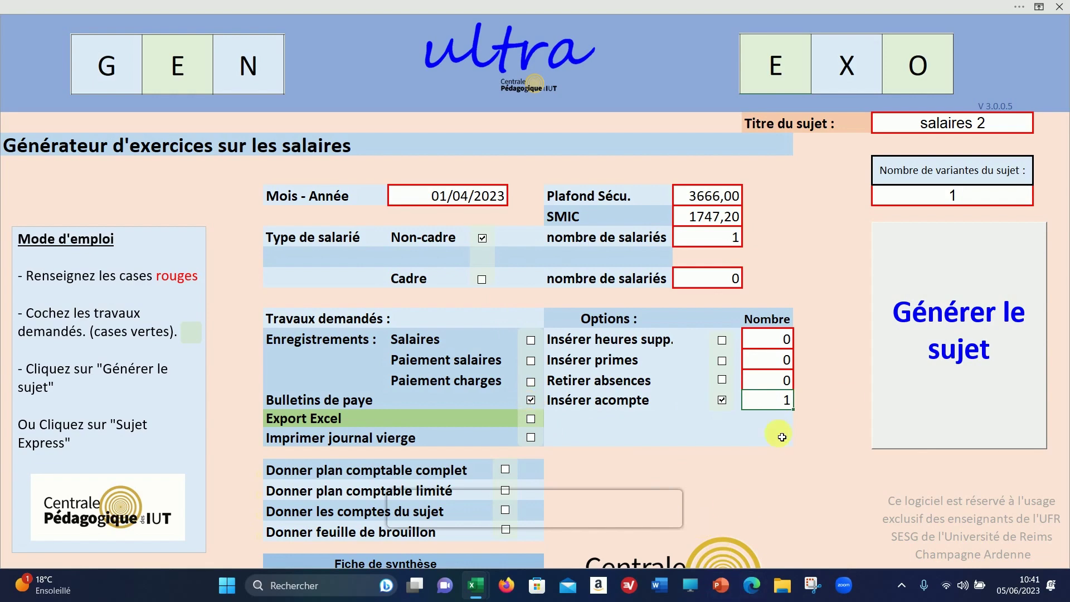
{"action": "left_click", "coordinate": [923, 379]}
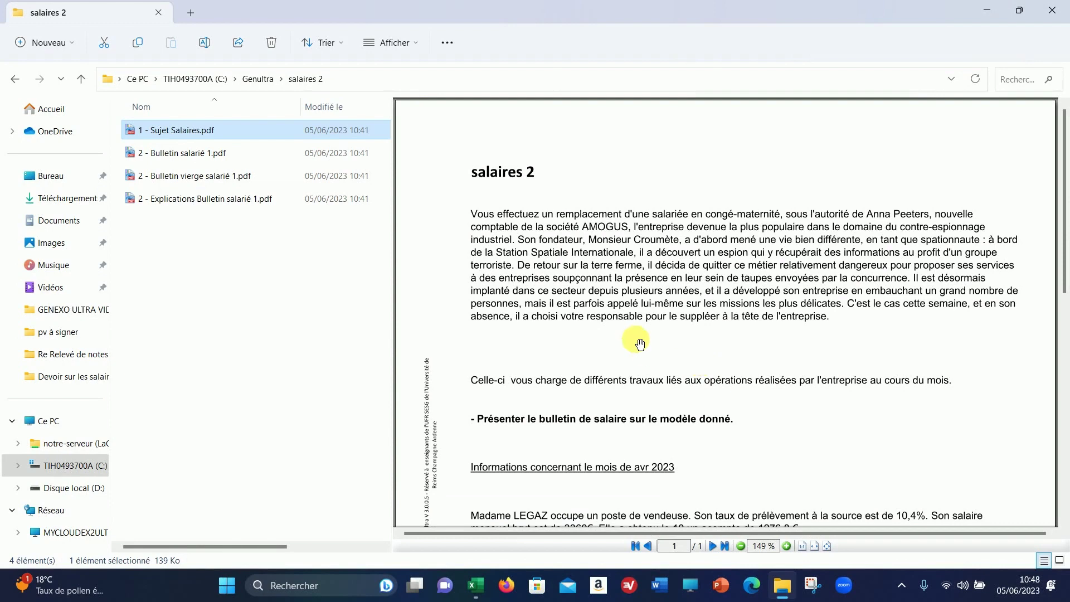
Step: Review the assignment in 1 - Sujet Salaires.pdf and the completed payslip in 2 - Bulletin salarié 1.pdf down to the net à payer
{"action": "scroll", "coordinate": [567, 263], "scroll_direction": "down", "scroll_amount": 1}
{"action": "scroll", "coordinate": [567, 263], "scroll_direction": "down", "scroll_amount": 3}
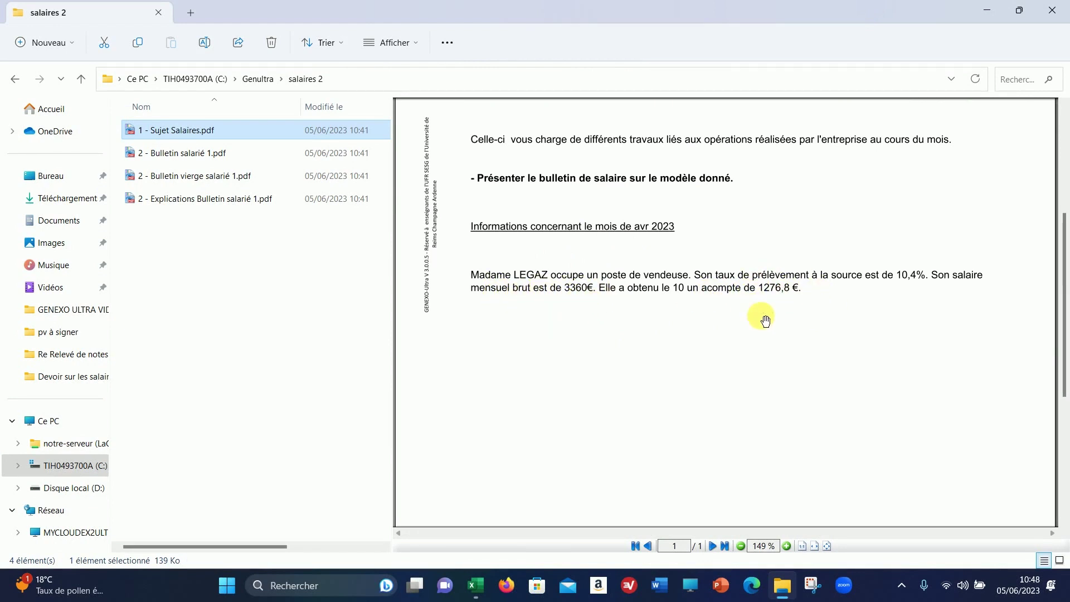
{"action": "left_click", "coordinate": [202, 157]}
{"action": "scroll", "coordinate": [613, 326], "scroll_direction": "down", "scroll_amount": 2}
{"action": "scroll", "coordinate": [676, 335], "scroll_direction": "down", "scroll_amount": 6}
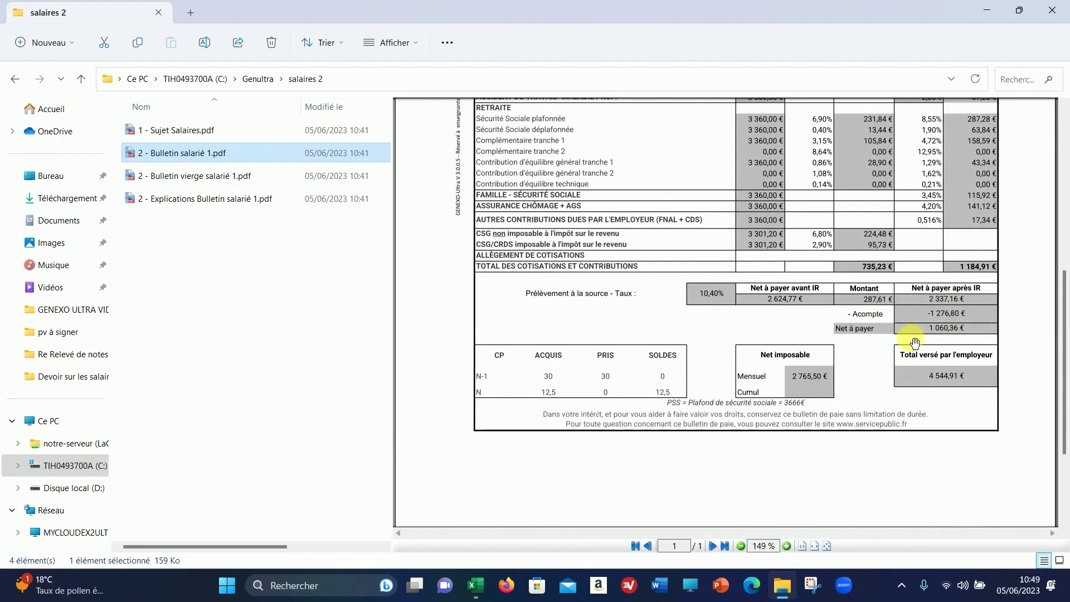
Step: Review the calculations and acompte deduction in 2 - Explications Bulletin salarié 1.pdf, and look through 2 - Bulletin salarié 1.pdf again
{"action": "left_click", "coordinate": [224, 202]}
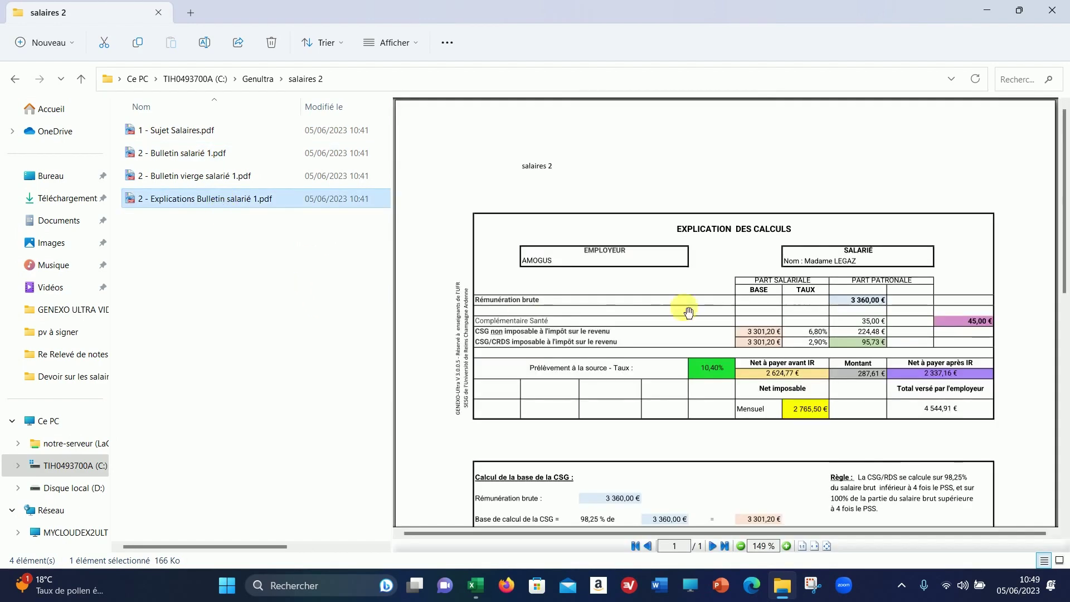
{"action": "scroll", "coordinate": [689, 312], "scroll_direction": "down", "scroll_amount": 8}
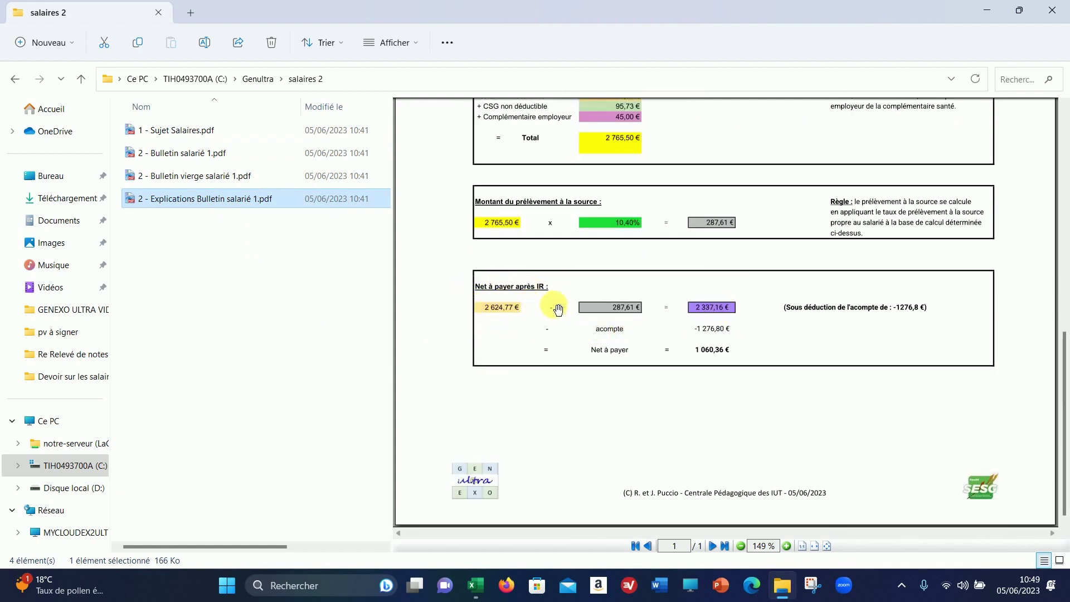
{"action": "scroll", "coordinate": [510, 359], "scroll_direction": "up", "scroll_amount": 1}
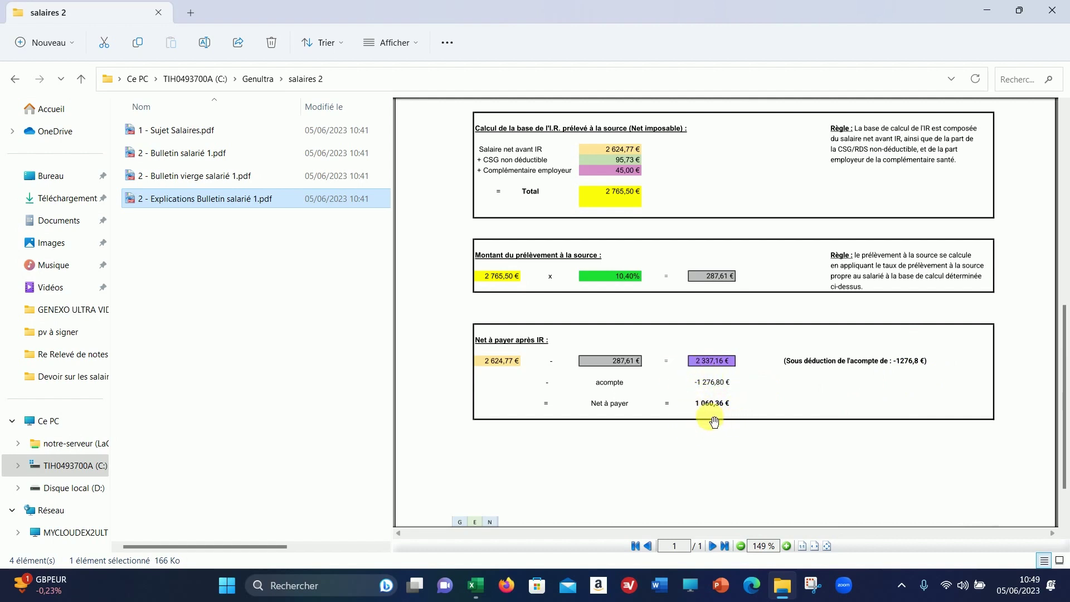
{"action": "left_click", "coordinate": [214, 153]}
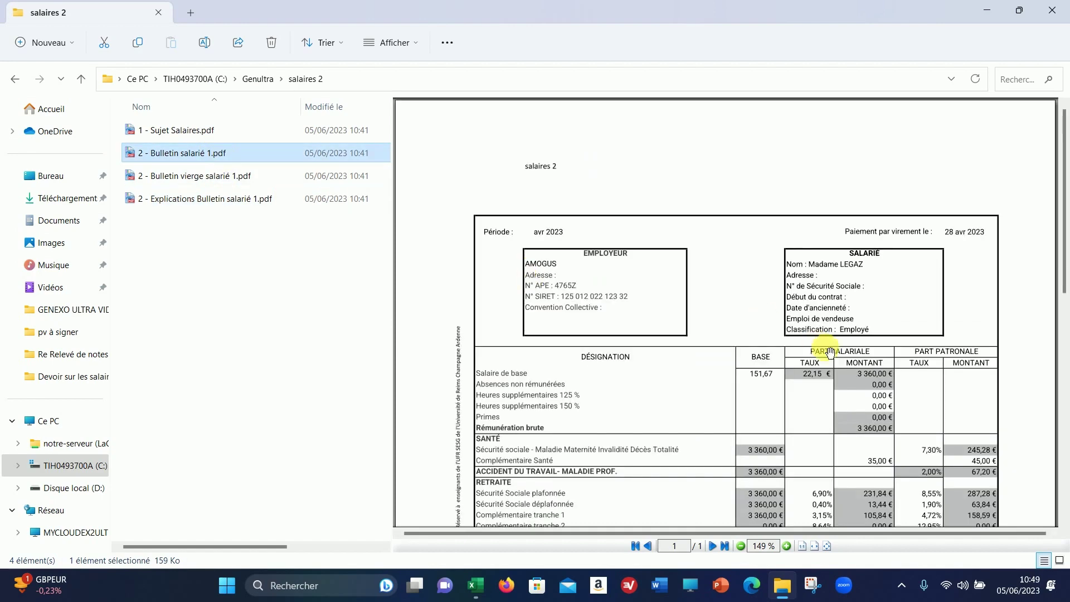
{"action": "scroll", "coordinate": [848, 389], "scroll_direction": "down", "scroll_amount": 10}
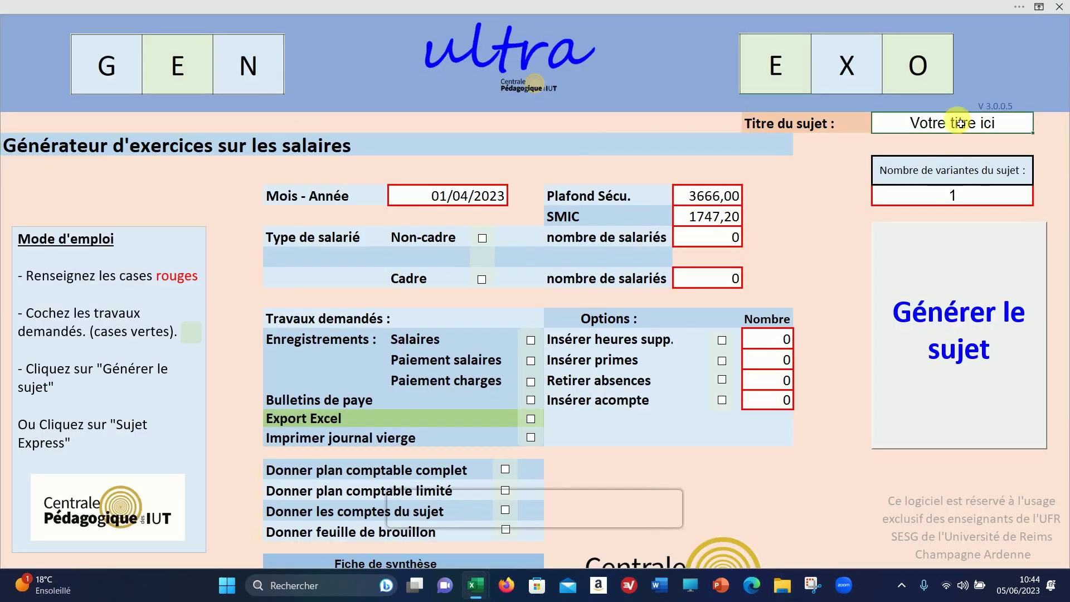
Step: In the GENEXO Ultra salary exercise generator, set the subject title to "Salaires cadre"
{"action": "type", "text": "Salaire"}
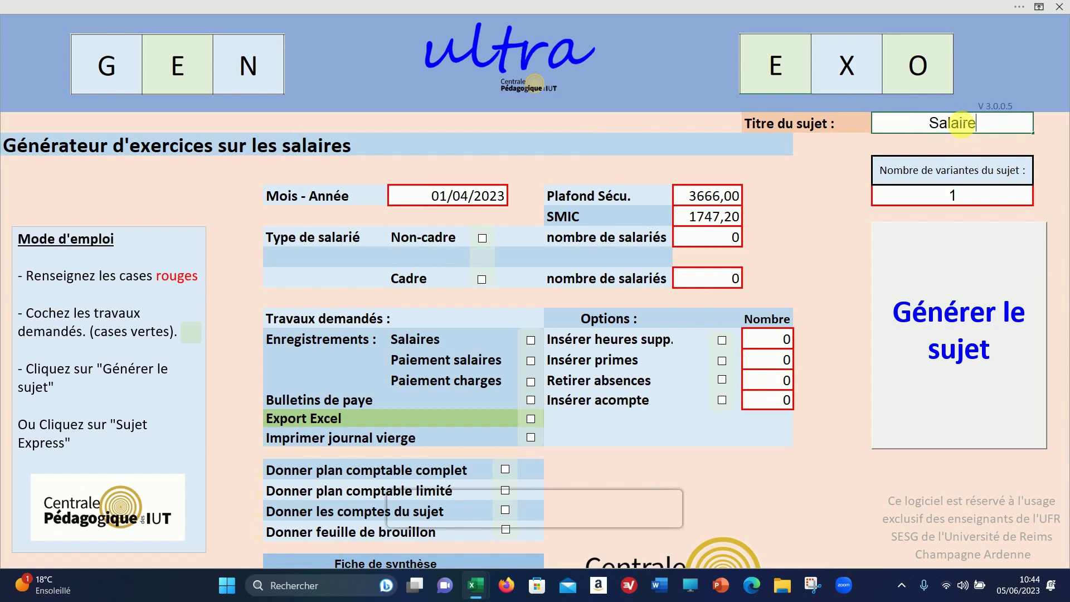
{"action": "type", "text": "s cadre="}
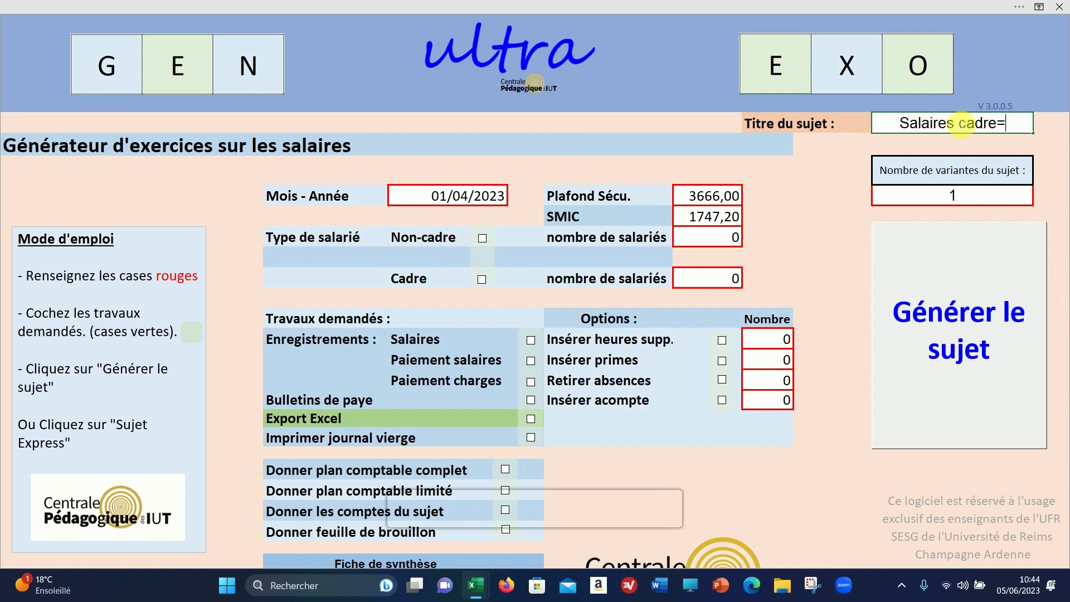
{"action": "key", "text": "BackSpace"}
{"action": "key", "text": "BackSpace"}
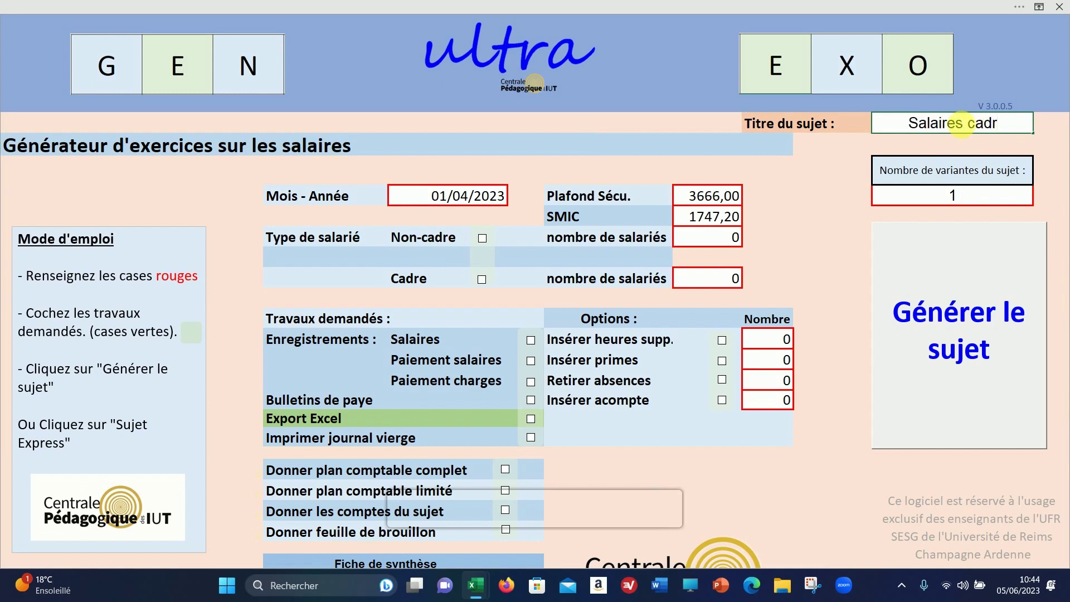
{"action": "type", "text": "e"}
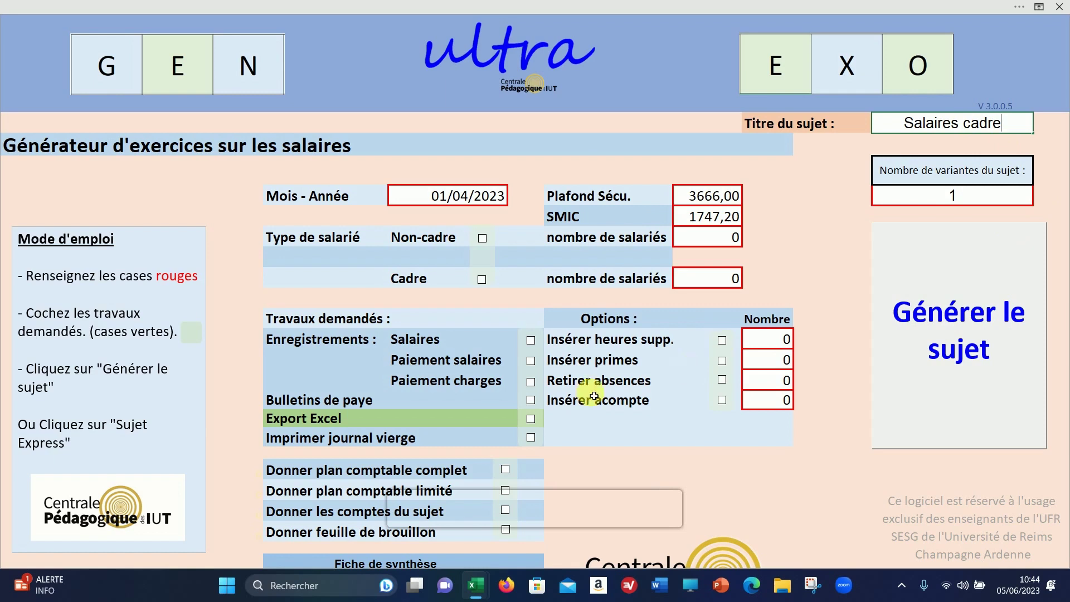
Step: Include the Cadre employee type and set its number of employees to 5
{"action": "left_click", "coordinate": [481, 278]}
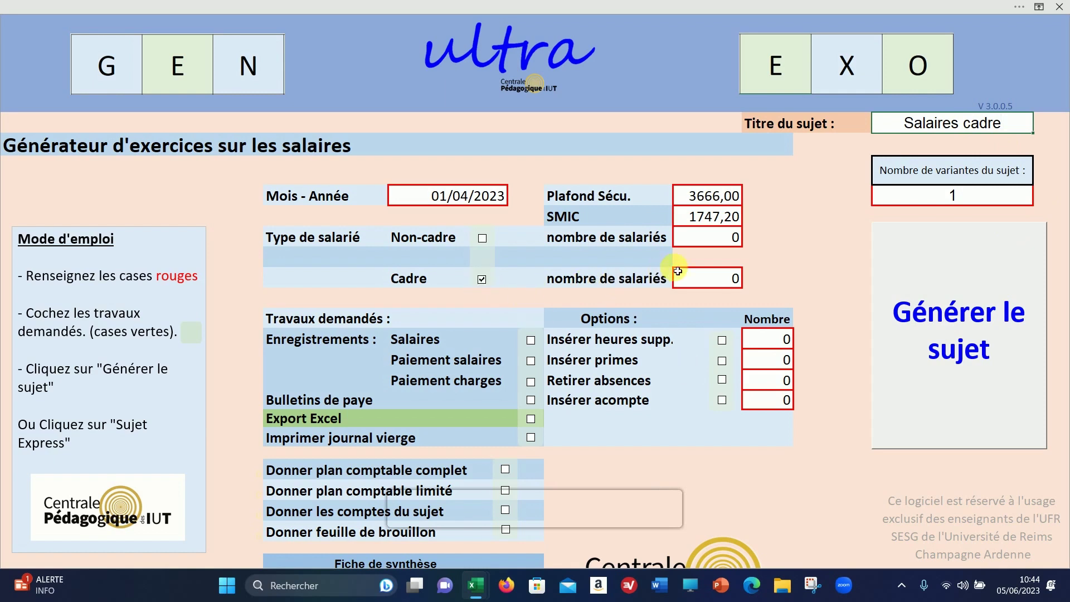
{"action": "left_click", "coordinate": [709, 280]}
{"action": "left_click", "coordinate": [738, 493]}
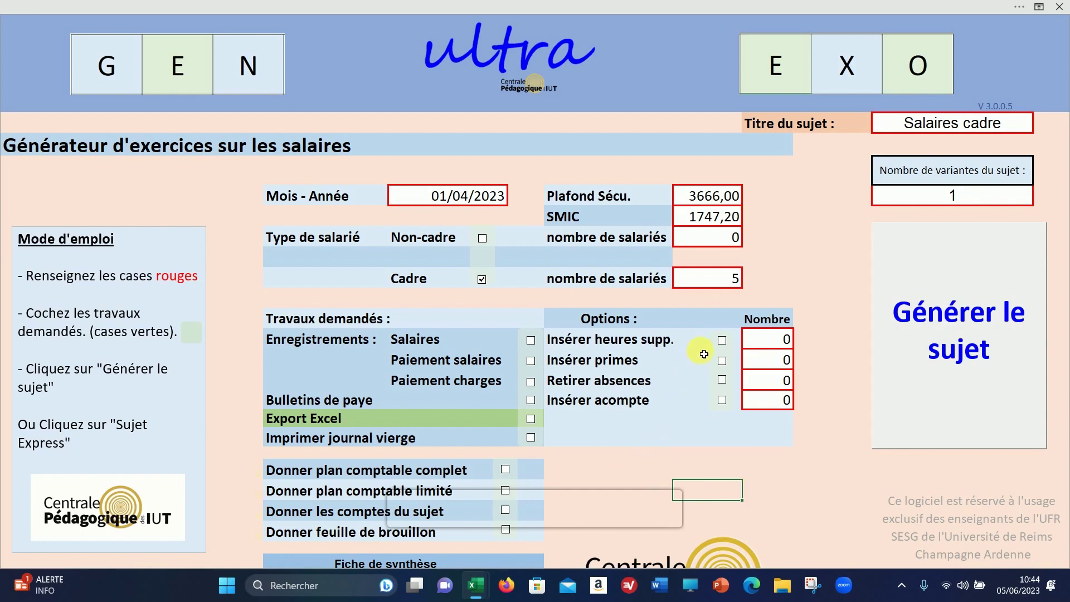
Step: Generate the subject with Bulletins de paye requested and 5 heures supp. and 5 primes inserted
{"action": "left_click", "coordinate": [722, 340]}
{"action": "left_click", "coordinate": [777, 345]}
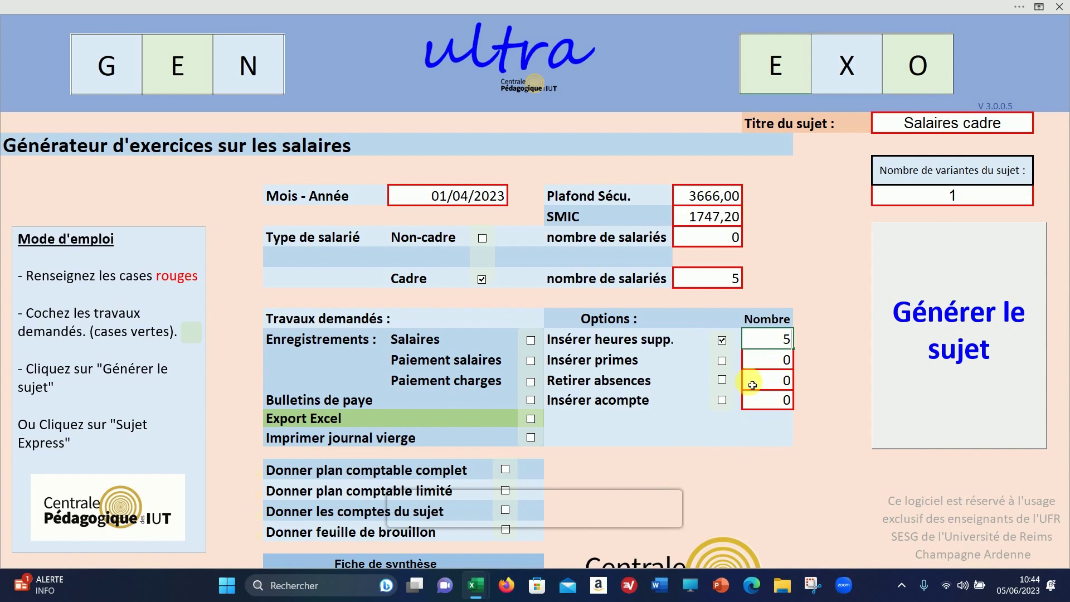
{"action": "left_click", "coordinate": [722, 361]}
{"action": "left_click", "coordinate": [780, 365]}
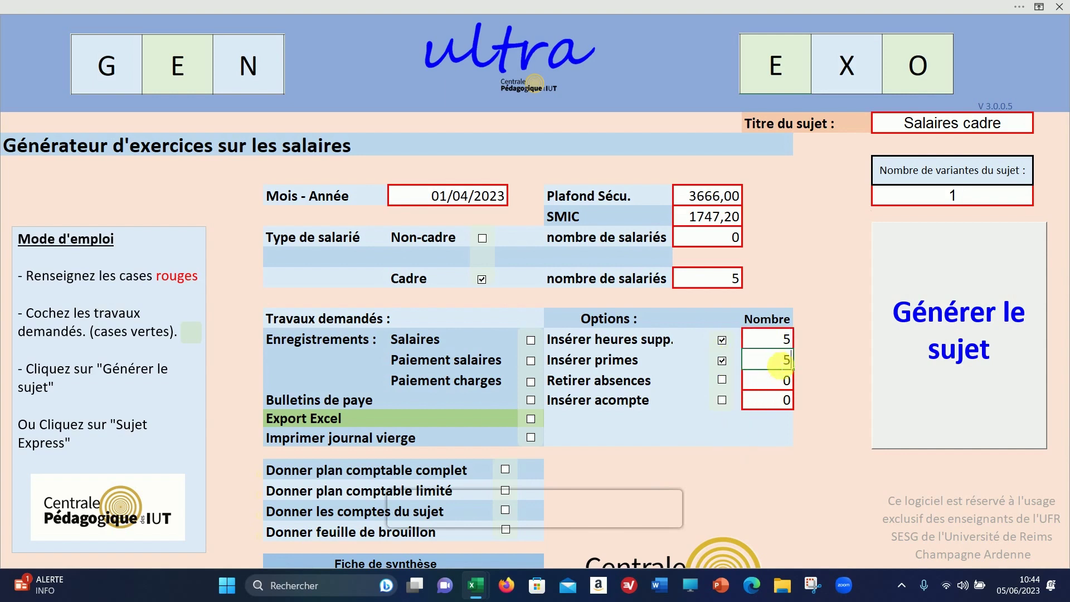
{"action": "left_click", "coordinate": [747, 474]}
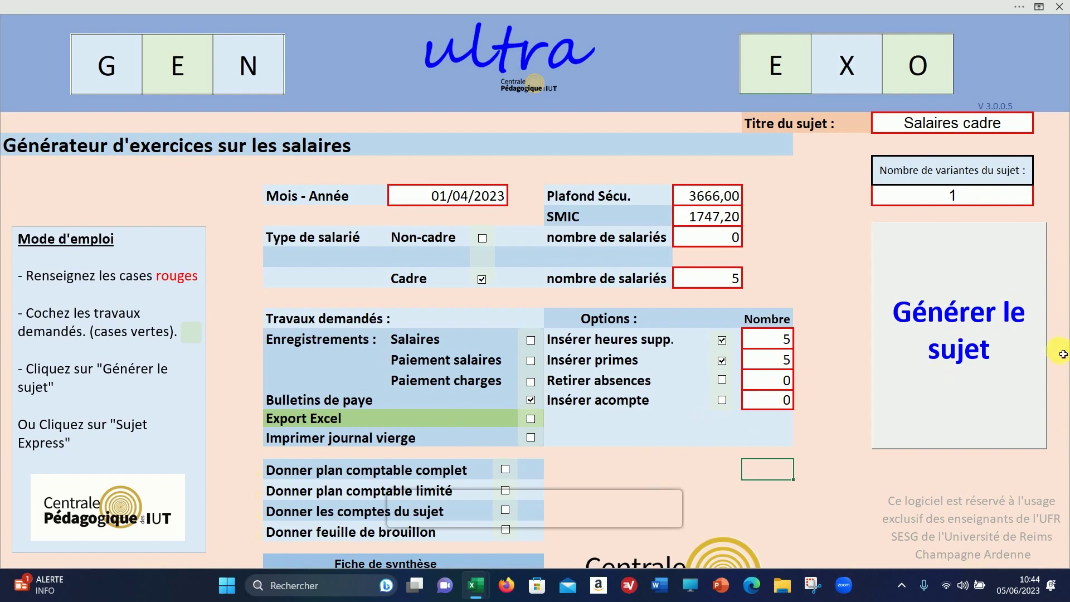
{"action": "left_click", "coordinate": [959, 358]}
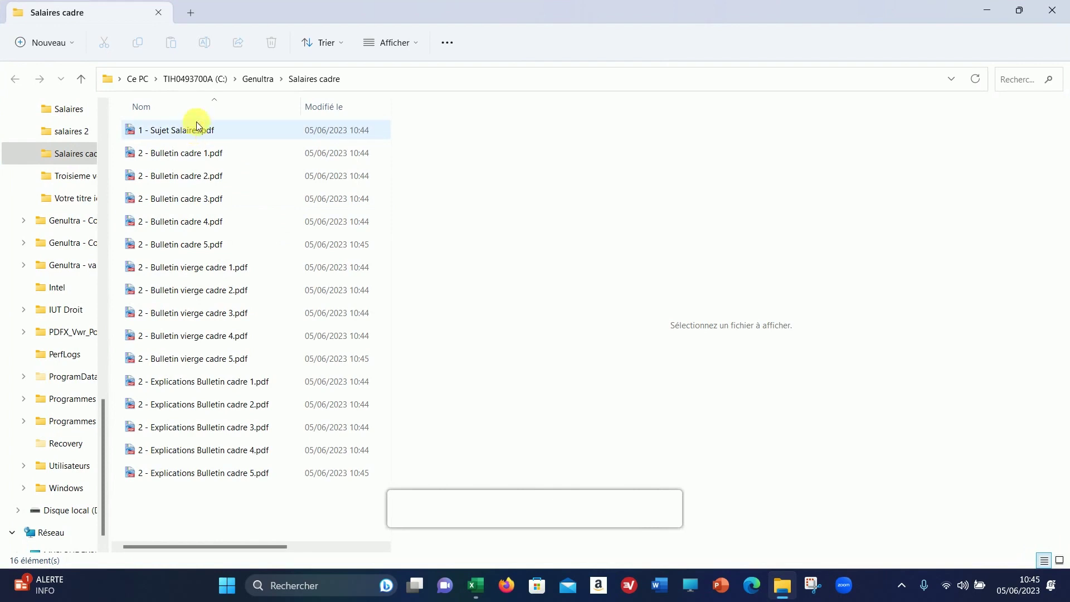
Step: Preview 1 - Sujet Salaires.pdf in the Salaires cadre folder and read the information given for each cadre
{"action": "left_click", "coordinate": [191, 128]}
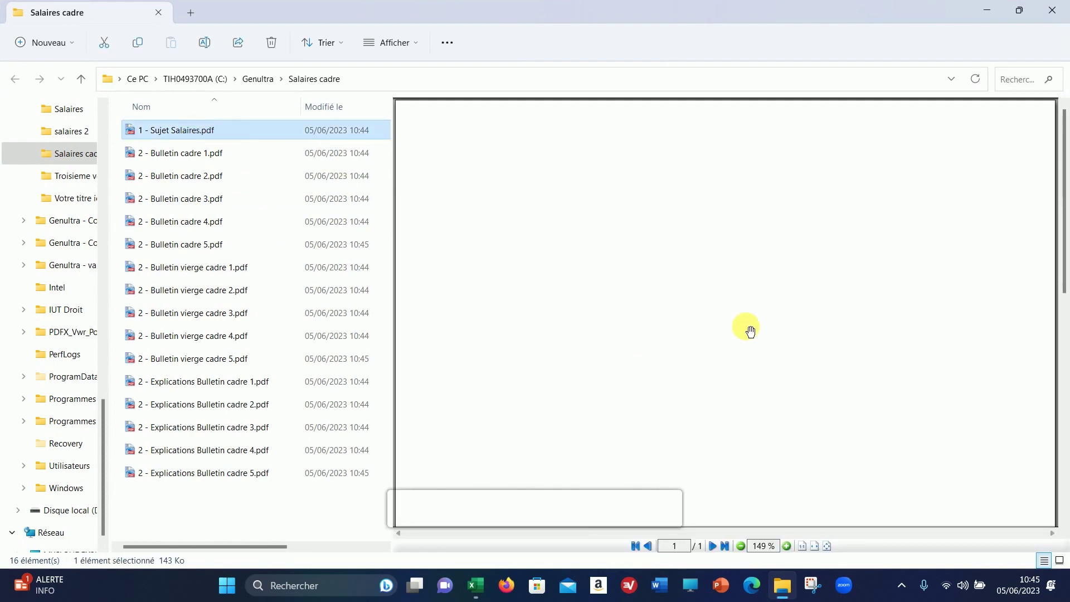
{"action": "scroll", "coordinate": [750, 329], "scroll_direction": "down", "scroll_amount": 4}
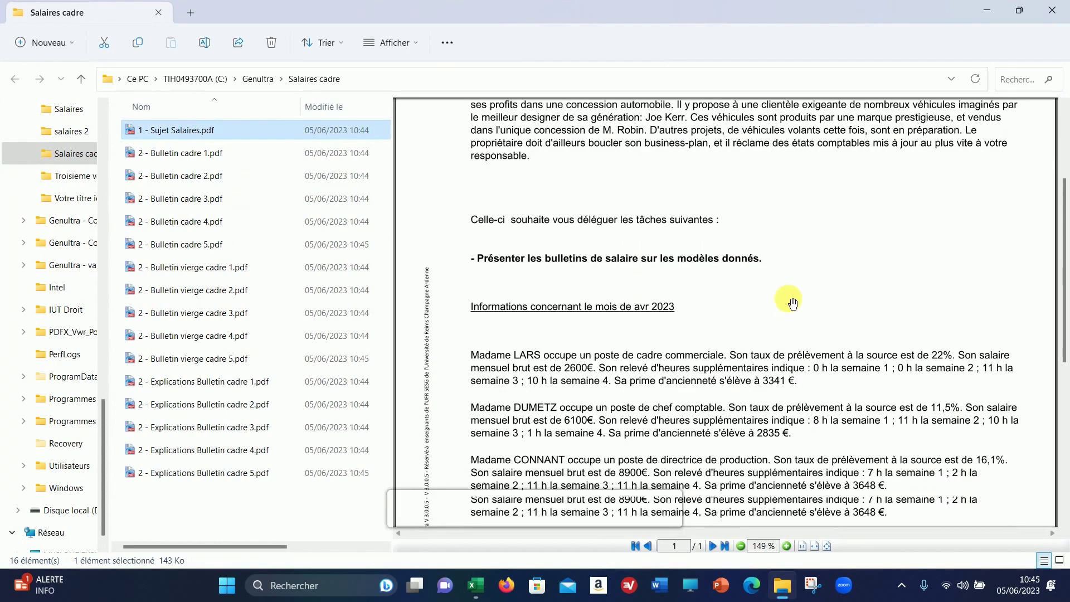
{"action": "scroll", "coordinate": [793, 303], "scroll_direction": "down", "scroll_amount": 1}
{"action": "scroll", "coordinate": [794, 303], "scroll_direction": "down", "scroll_amount": 4}
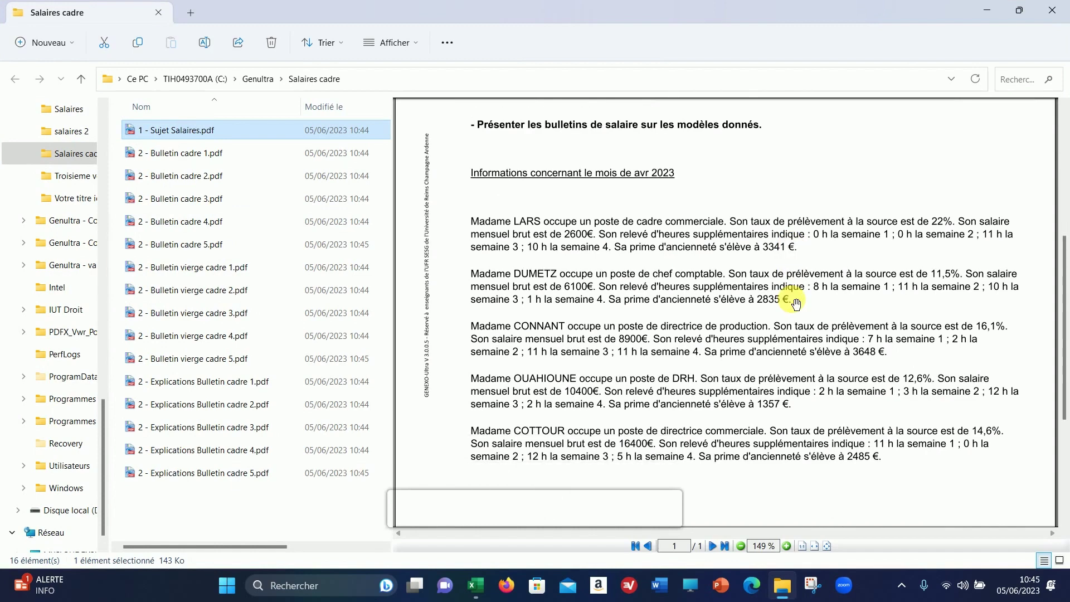
{"action": "scroll", "coordinate": [796, 302], "scroll_direction": "down", "scroll_amount": 2}
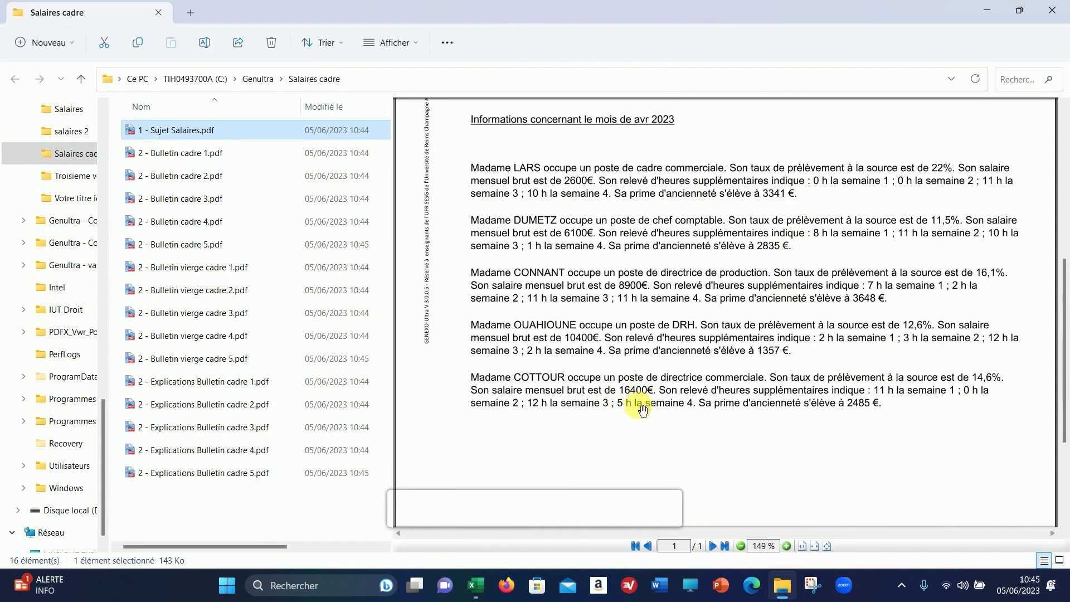
Step: Preview the blank payslip 2 - Bulletin vierge cadre 5.pdf and review the completed payslip 2 - Bulletin cadre 5.pdf
{"action": "left_click", "coordinate": [229, 360]}
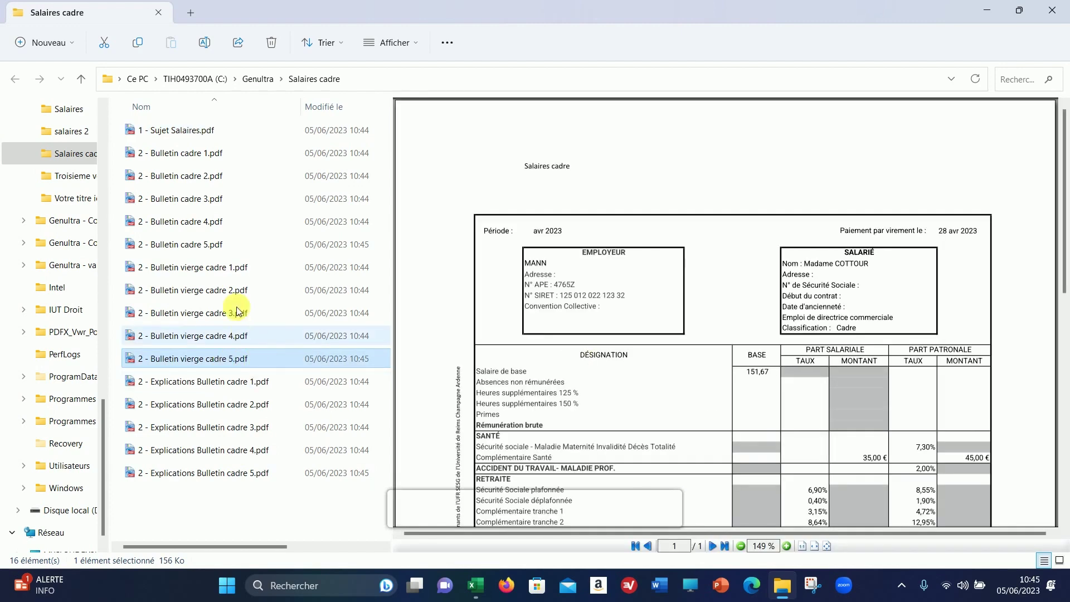
{"action": "left_click", "coordinate": [213, 248]}
{"action": "scroll", "coordinate": [819, 340], "scroll_direction": "down", "scroll_amount": 5}
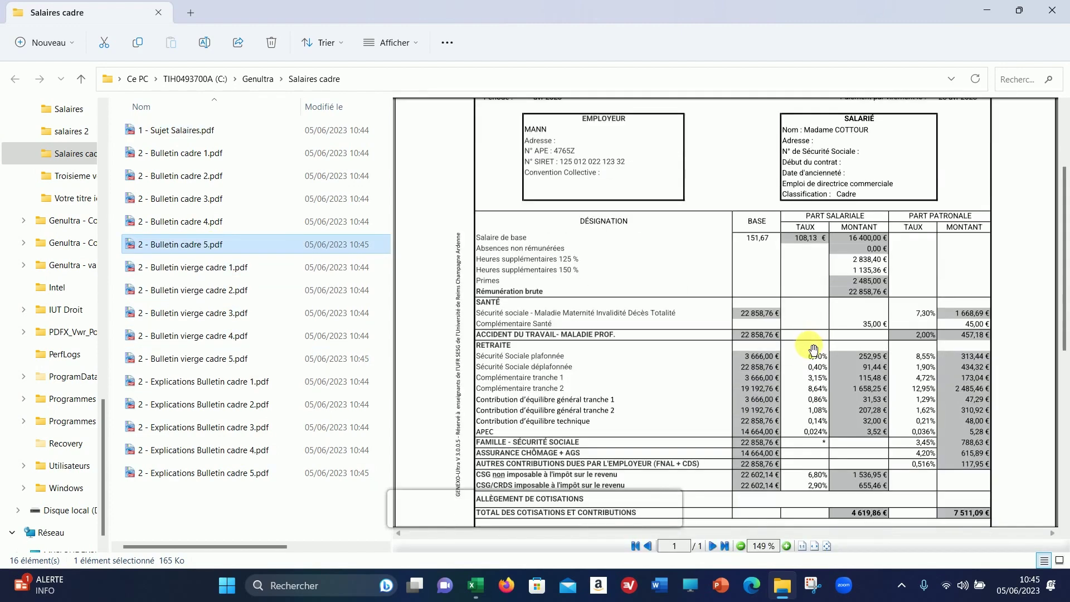
{"action": "scroll", "coordinate": [826, 340], "scroll_direction": "down", "scroll_amount": 2}
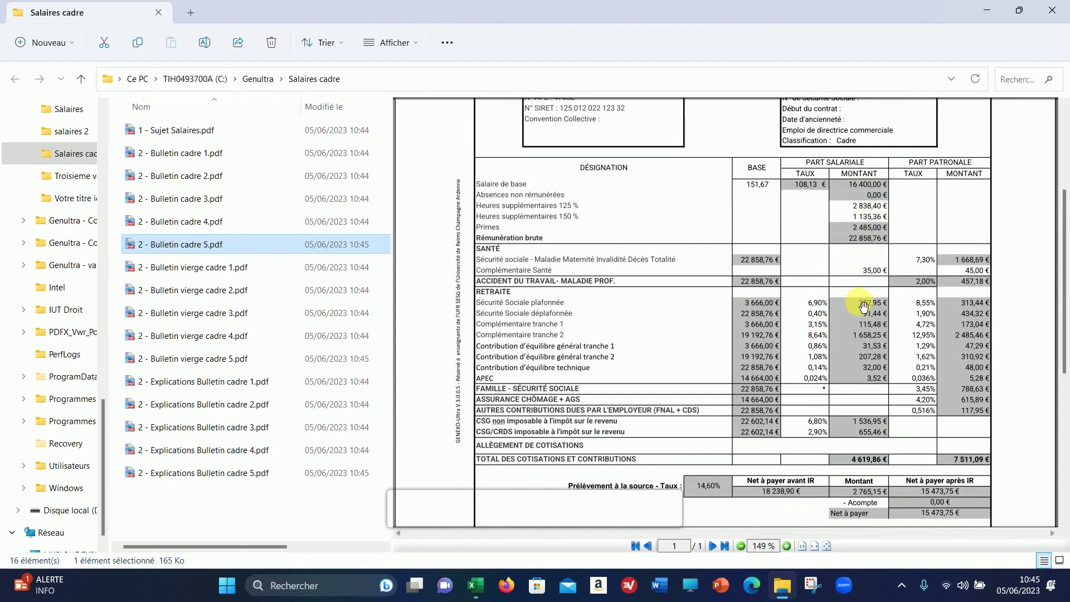
{"action": "scroll", "coordinate": [863, 306], "scroll_direction": "down", "scroll_amount": 1}
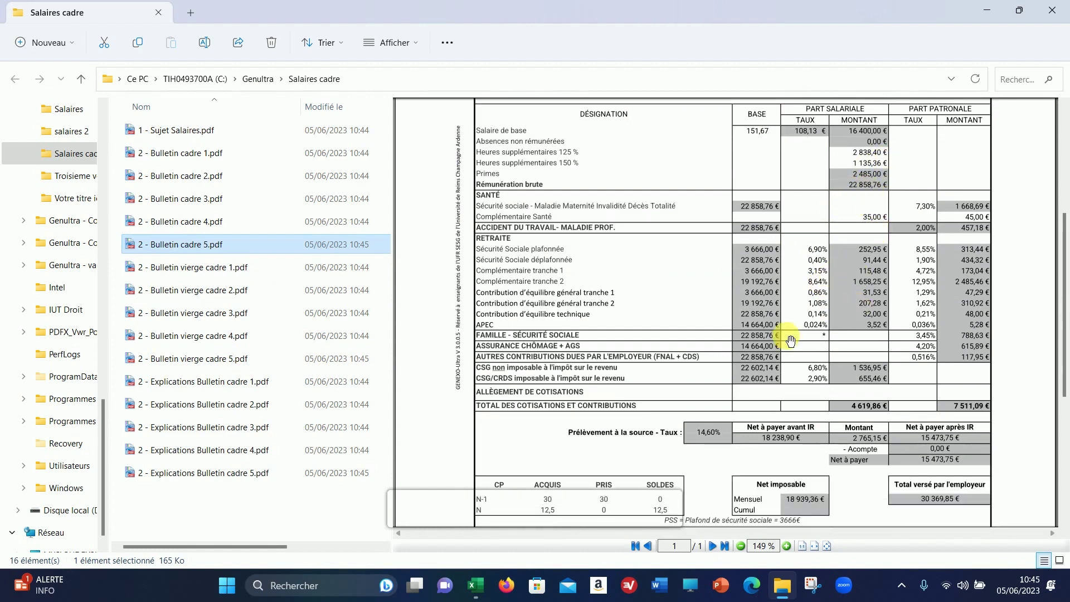
Step: Review the CSG base, net imposable and prélèvement à la source calculations in 2 - Explications Bulletin cadre 5.pdf, and close the folder
{"action": "left_click", "coordinate": [229, 475]}
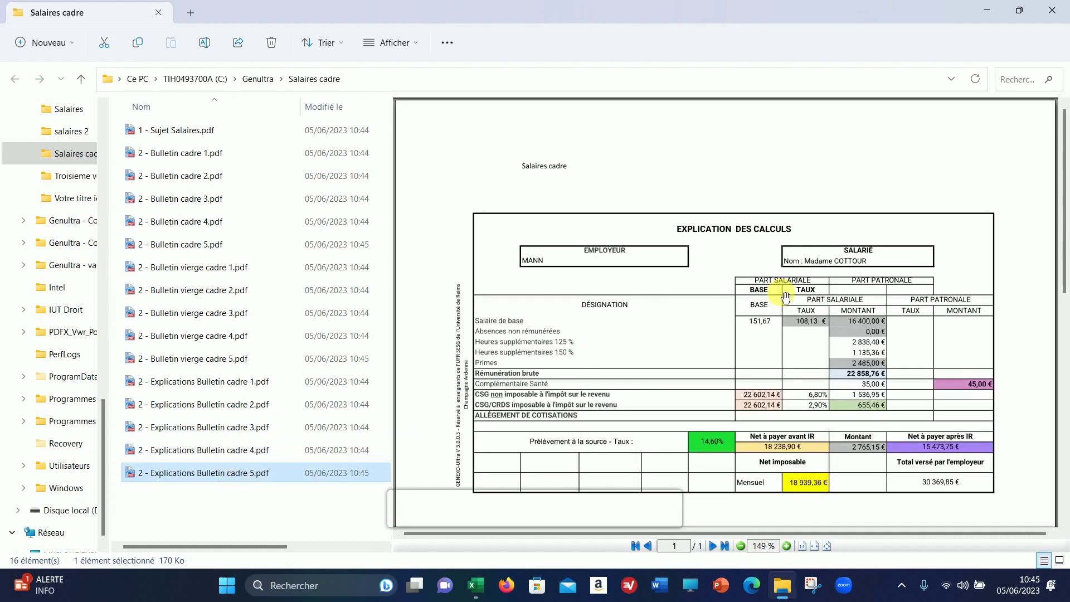
{"action": "scroll", "coordinate": [785, 296], "scroll_direction": "down", "scroll_amount": 5}
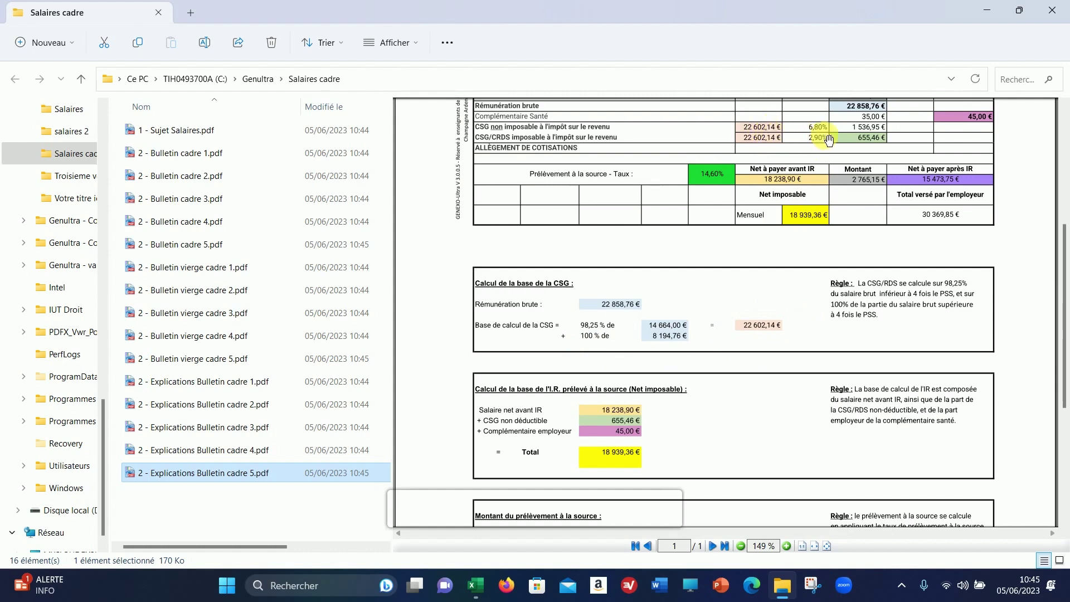
{"action": "scroll", "coordinate": [761, 260], "scroll_direction": "down", "scroll_amount": 5}
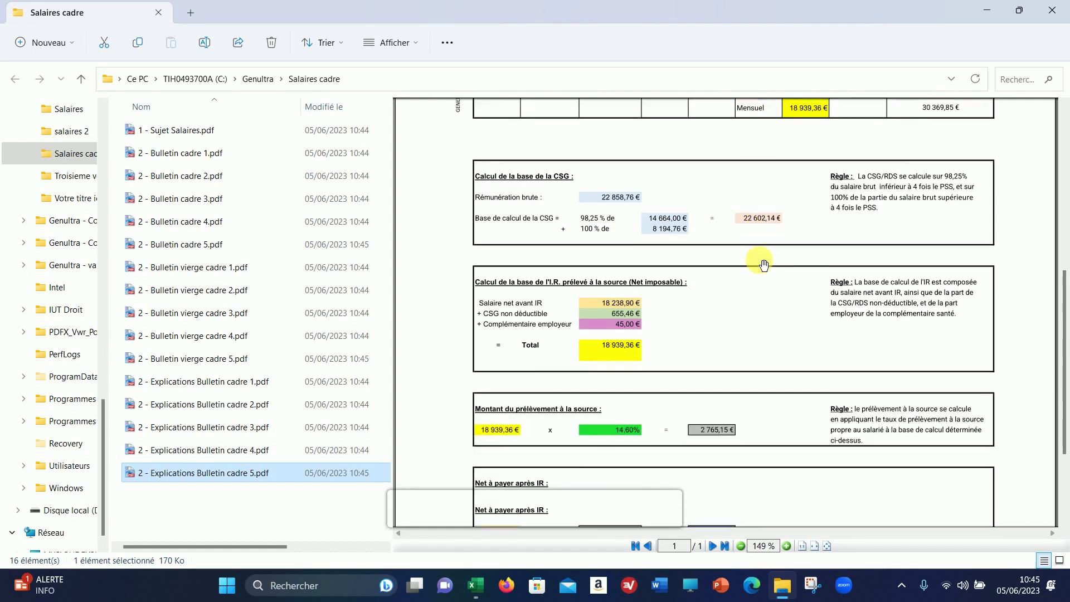
{"action": "scroll", "coordinate": [790, 254], "scroll_direction": "up", "scroll_amount": 3}
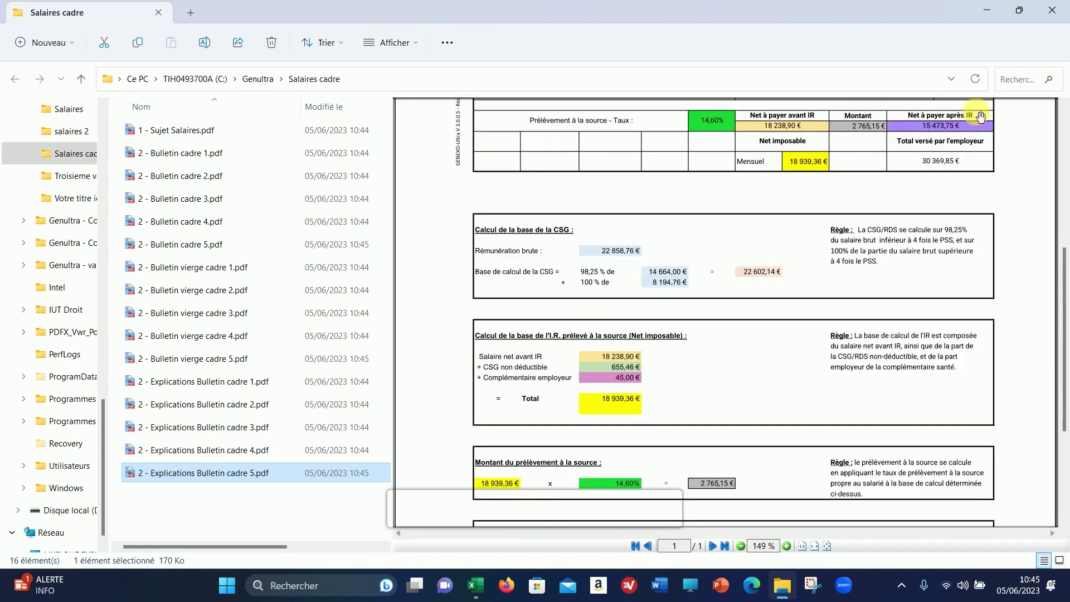
{"action": "left_click", "coordinate": [1051, 14]}
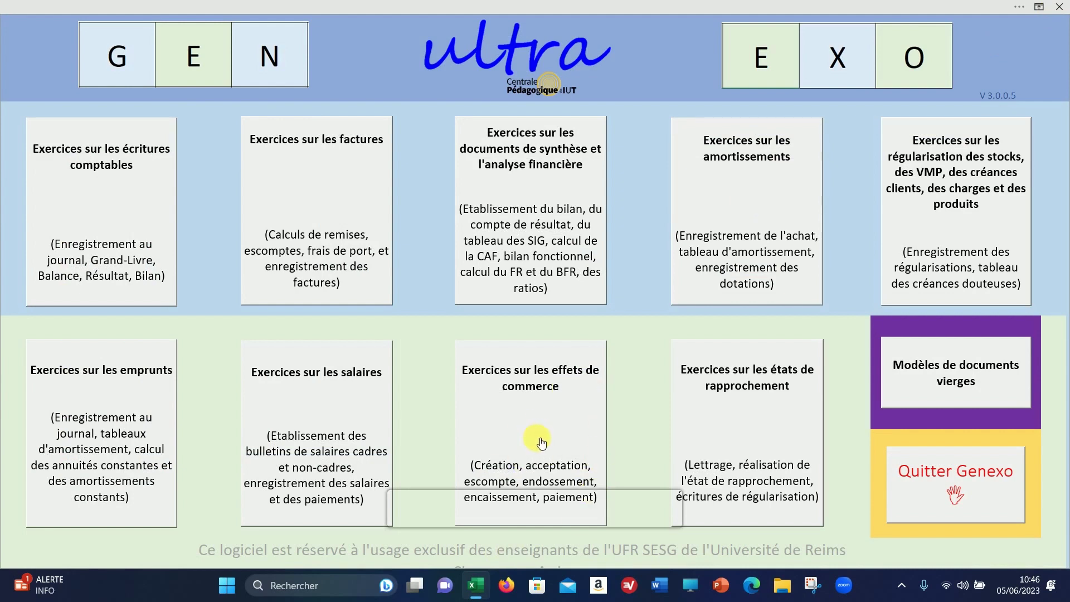